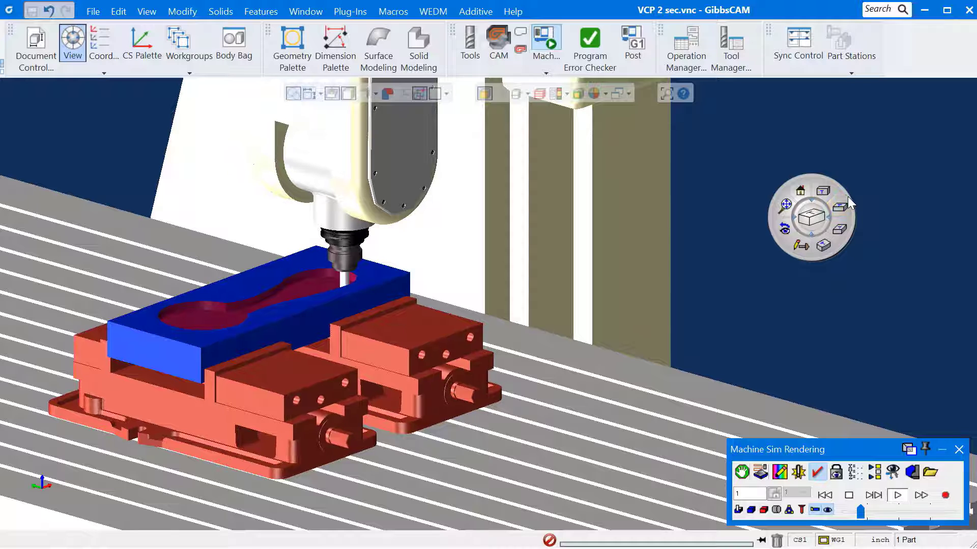
Move the view trackball slightly away from the window edge and close the machine simulation rendering
left_click_drag(848, 197, 801, 176)
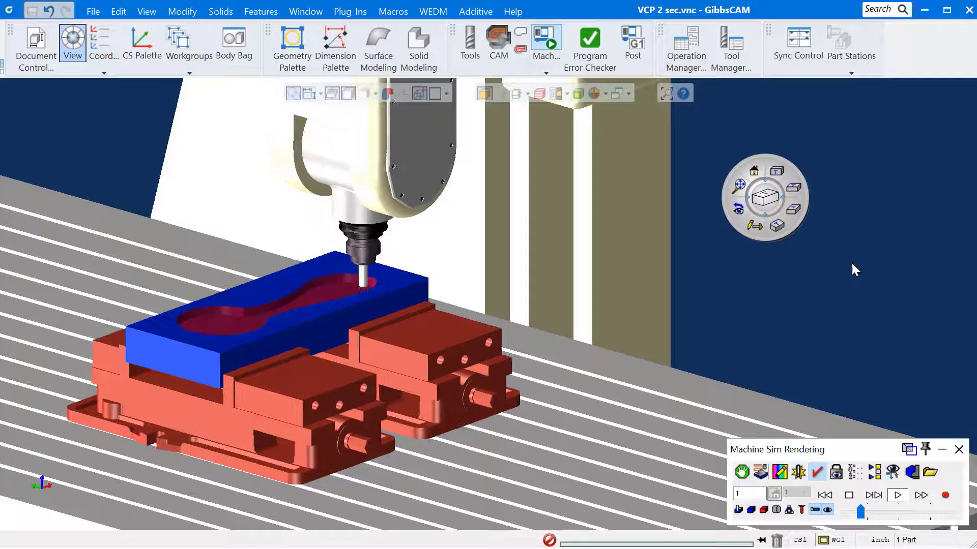
left_click(959, 449)
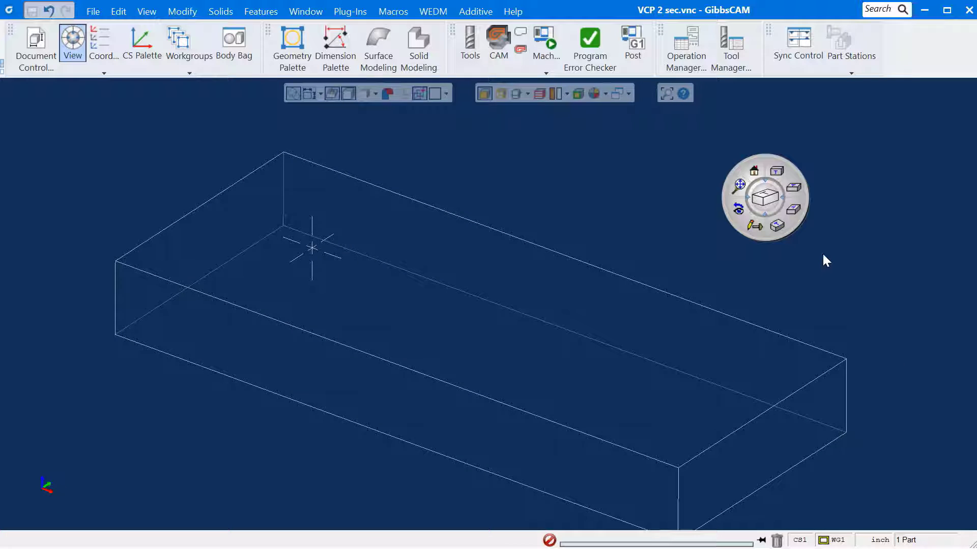
Open the trackball customization and browse the File, Edit, View, Modify and Process commands available for assignment
left_click_drag(764, 197, 765, 197)
right_click(764, 199)
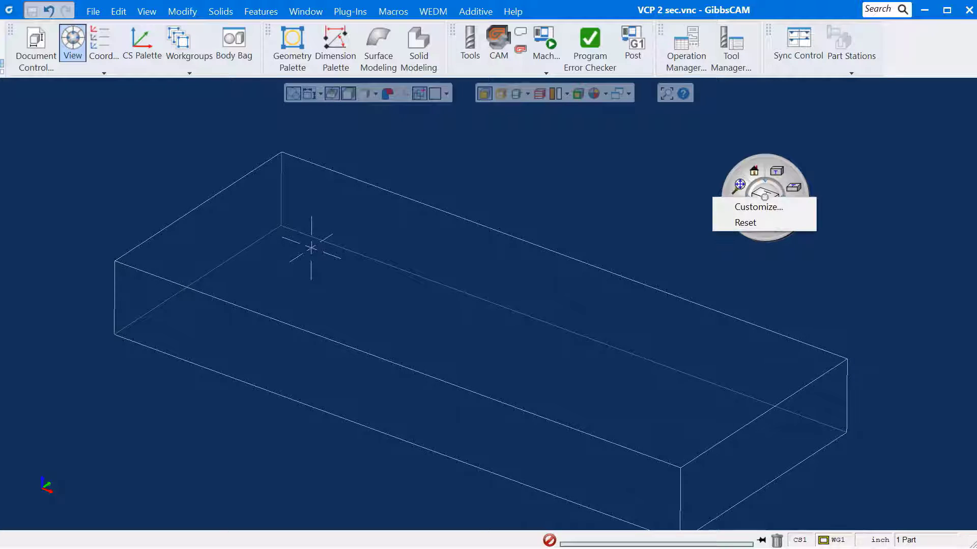
left_click(774, 206)
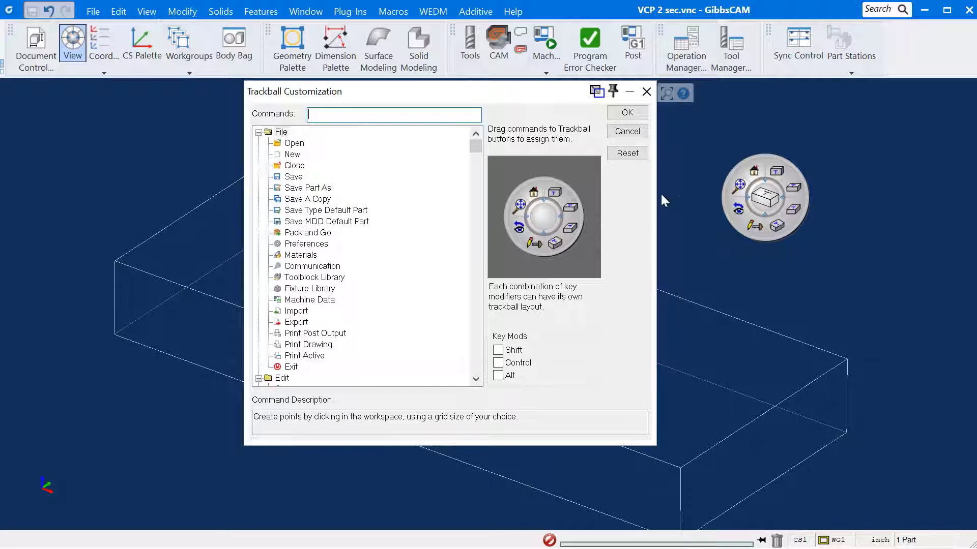
scroll(330, 229, "down", 7)
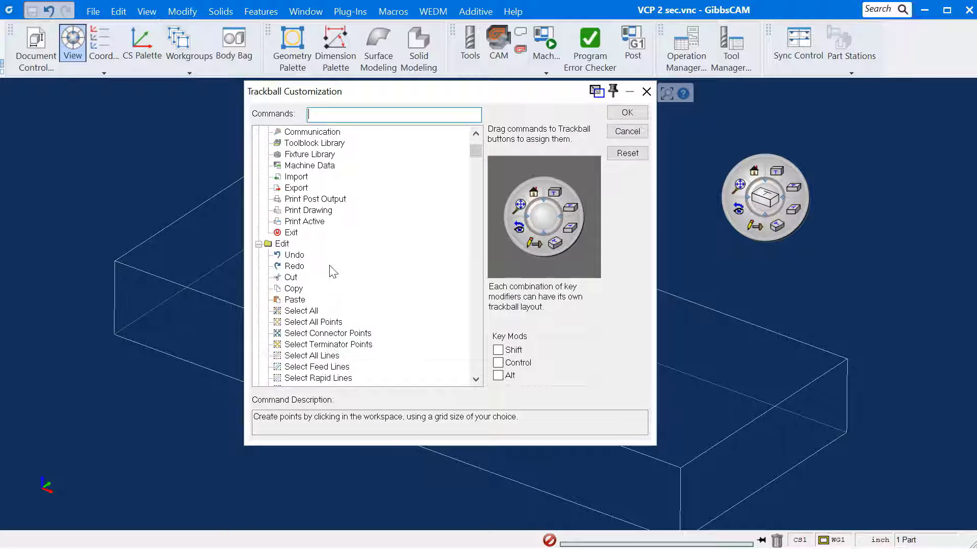
scroll(333, 275, "down", 9)
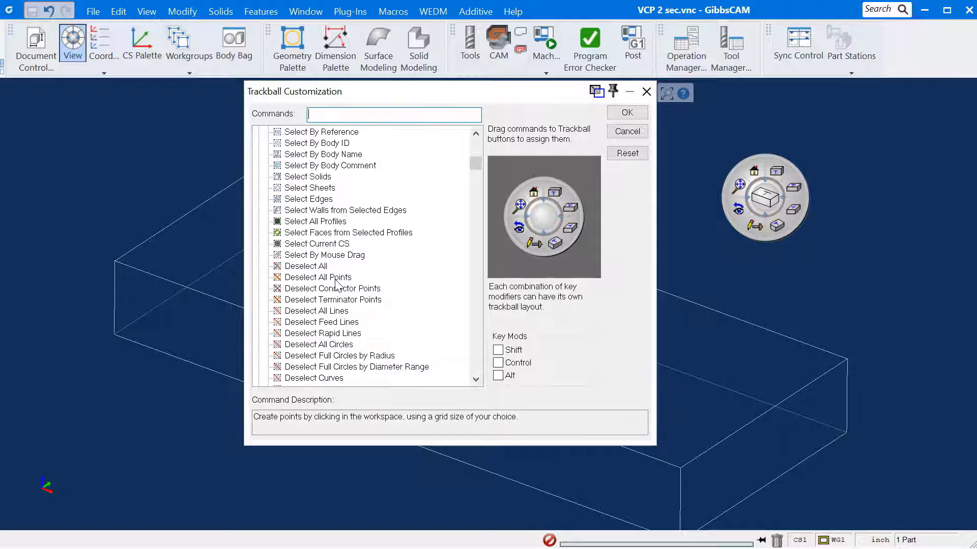
scroll(338, 287, "down", 9)
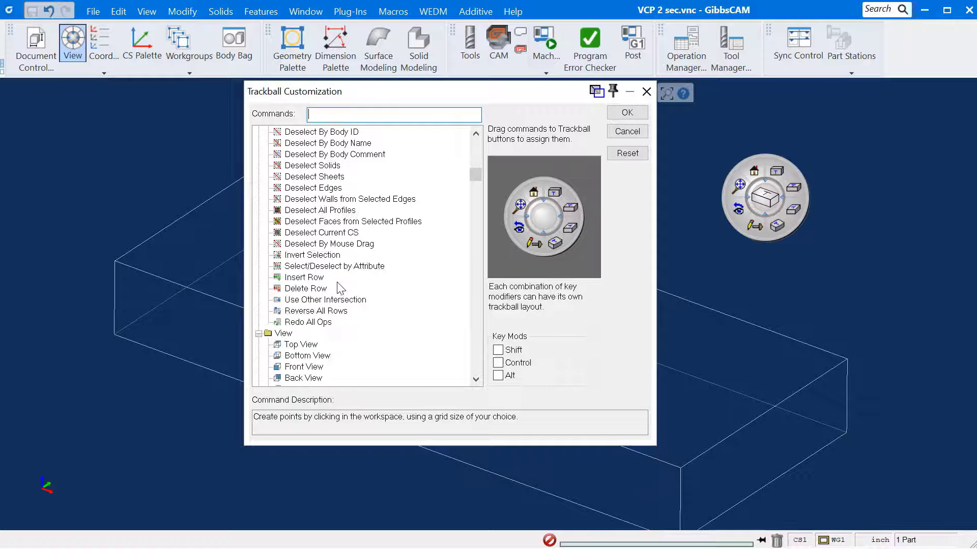
scroll(344, 295, "down", 9)
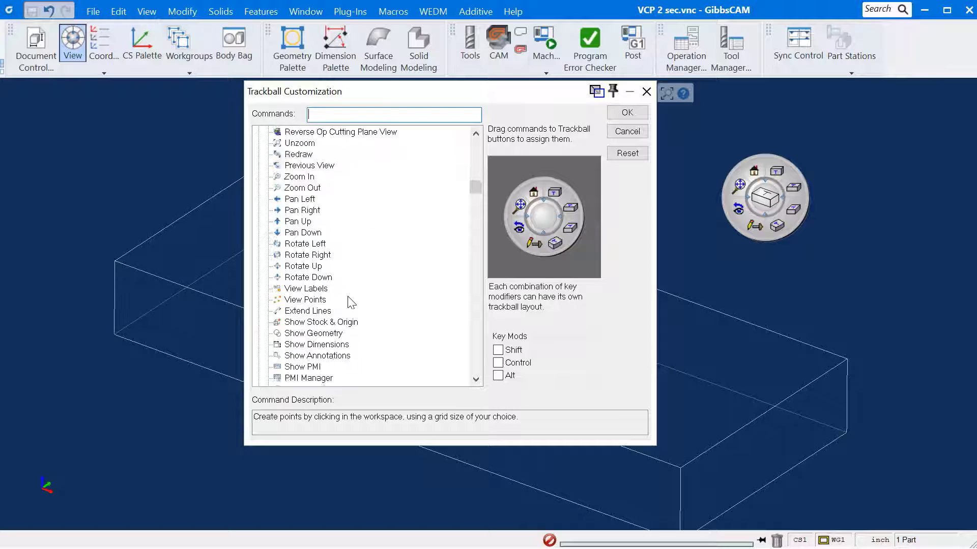
scroll(349, 302, "down", 7)
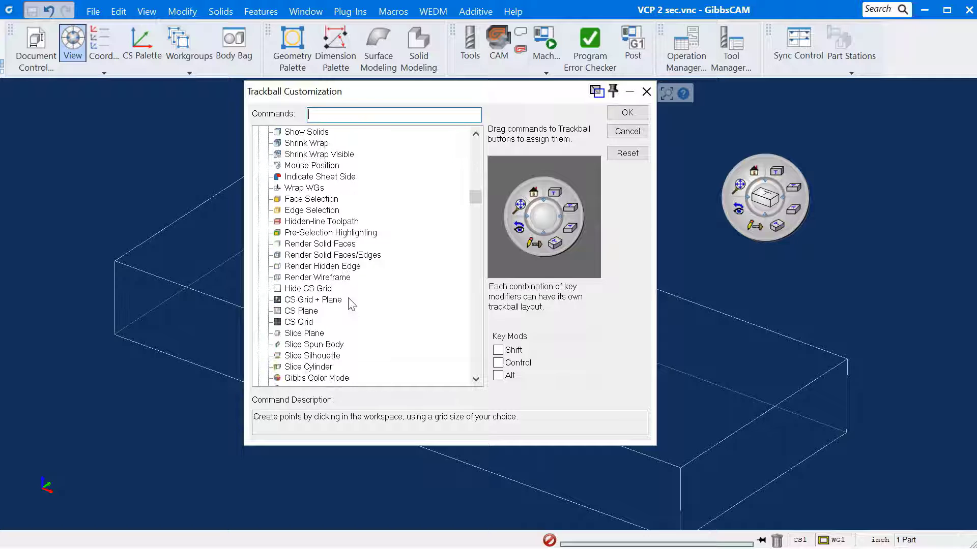
scroll(351, 304, "down", 10)
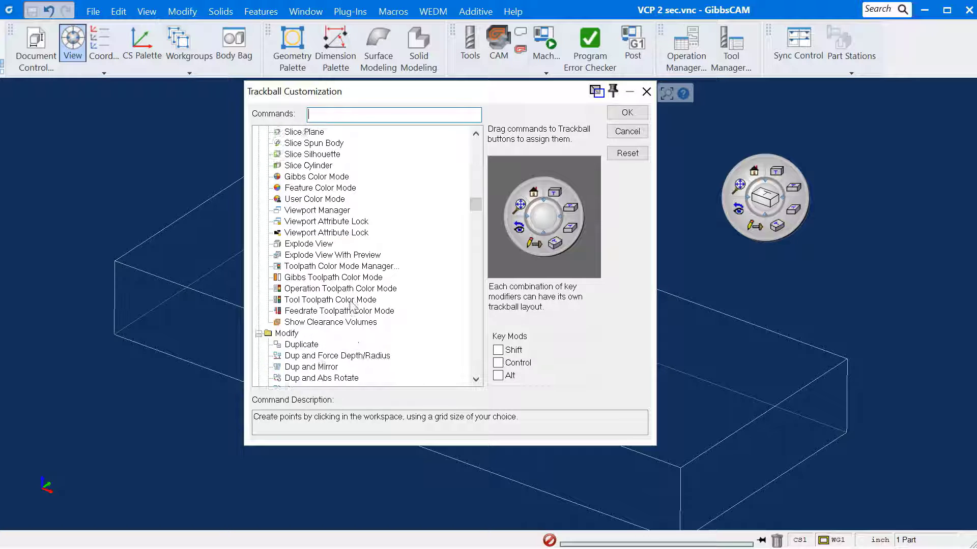
scroll(351, 308, "down", 5)
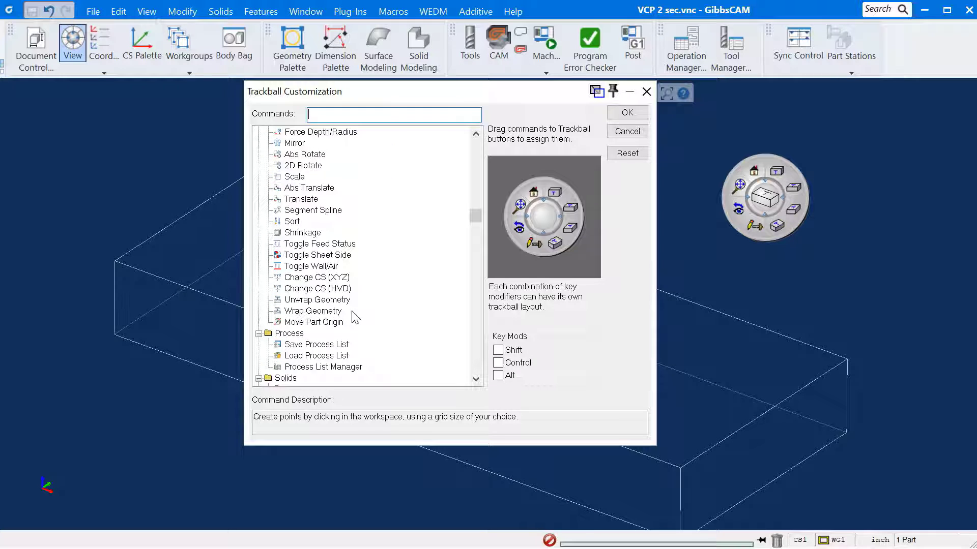
Find the "mouse point" command and assign Mouse Point to the Top View slot in the trackball's Control modifier layout
left_click(354, 116)
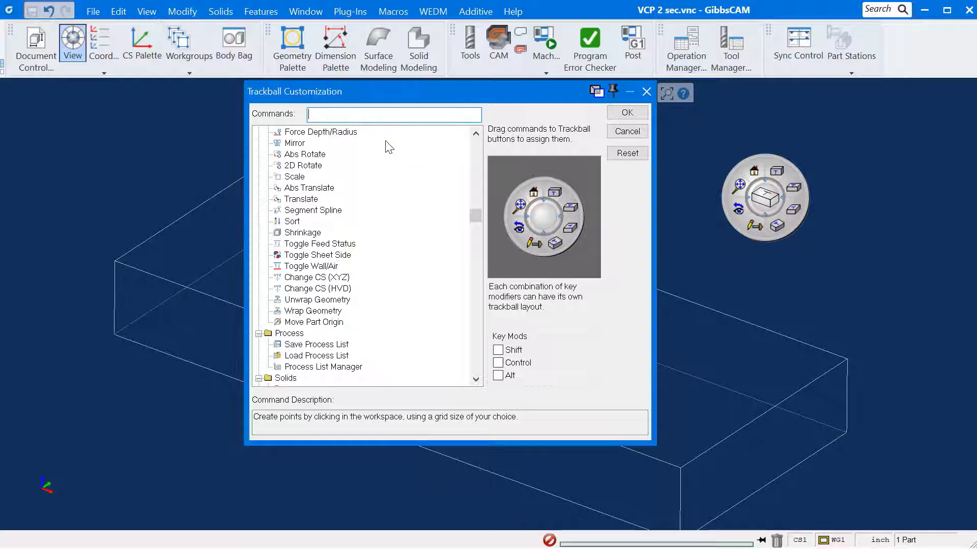
type("mouse point")
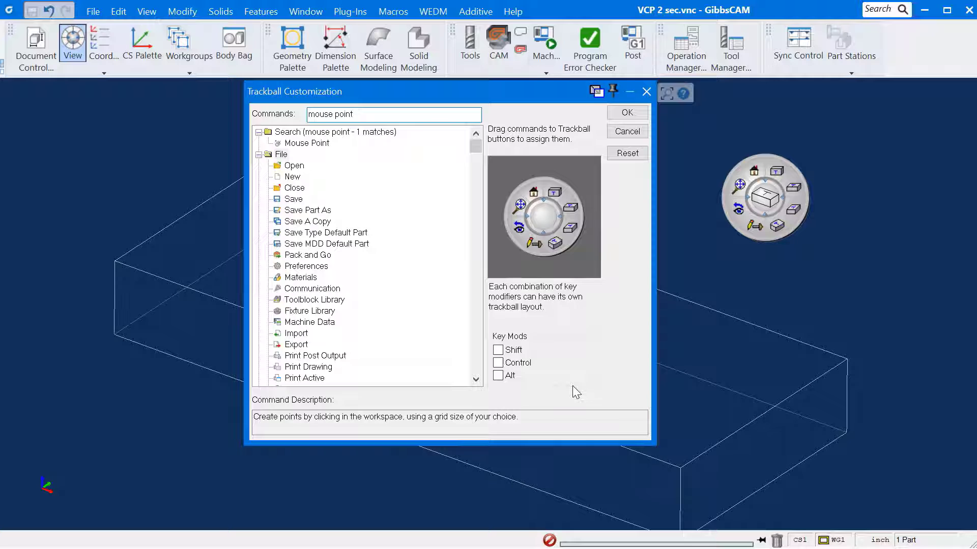
left_click(499, 363)
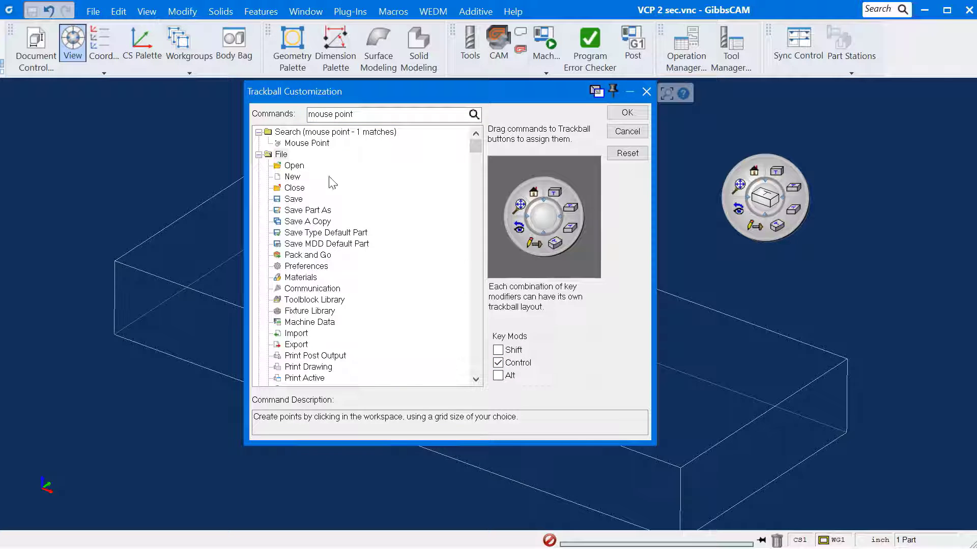
left_click_drag(299, 146, 561, 195)
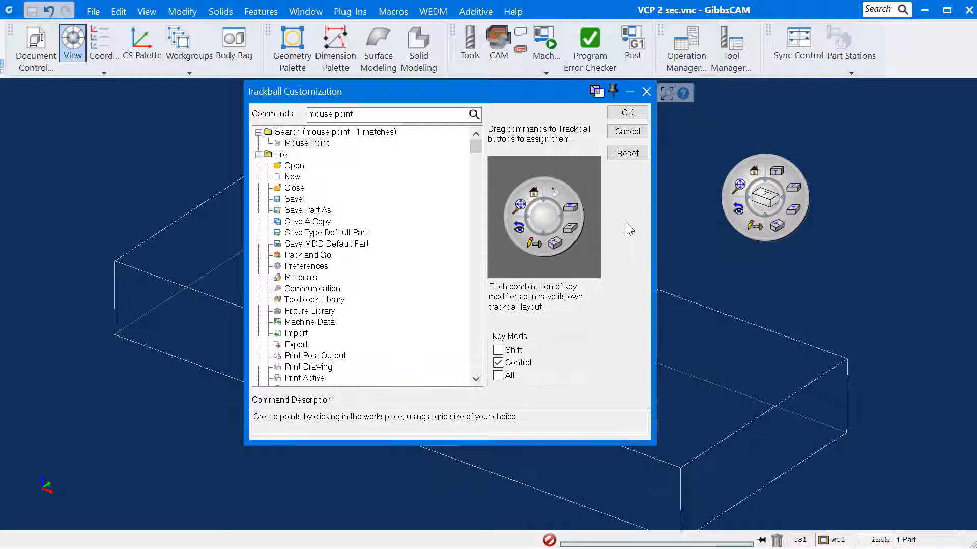
left_click(628, 112)
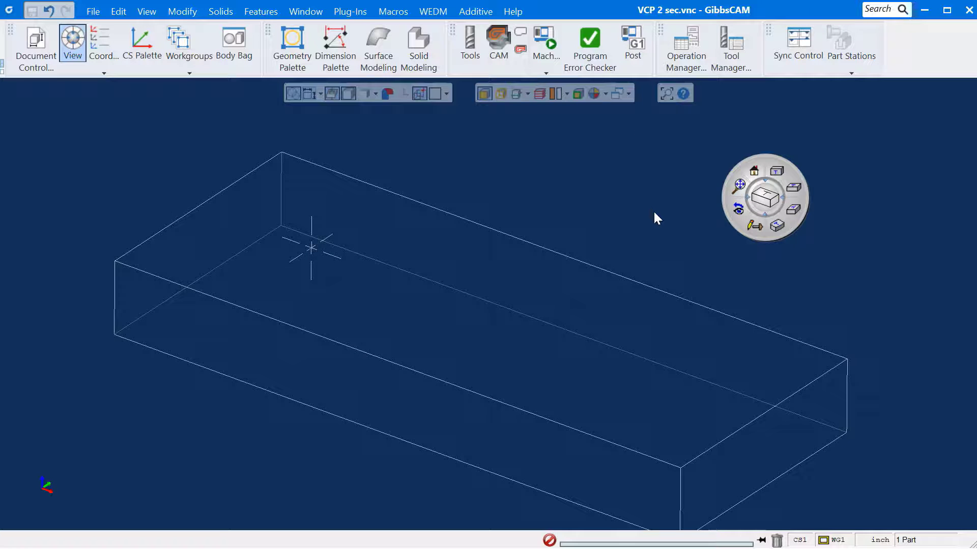
Place seven points inside the stock outline at Z 0 with a 0.1 grid, using the trackball's Mouse Point command
key("ctrl")
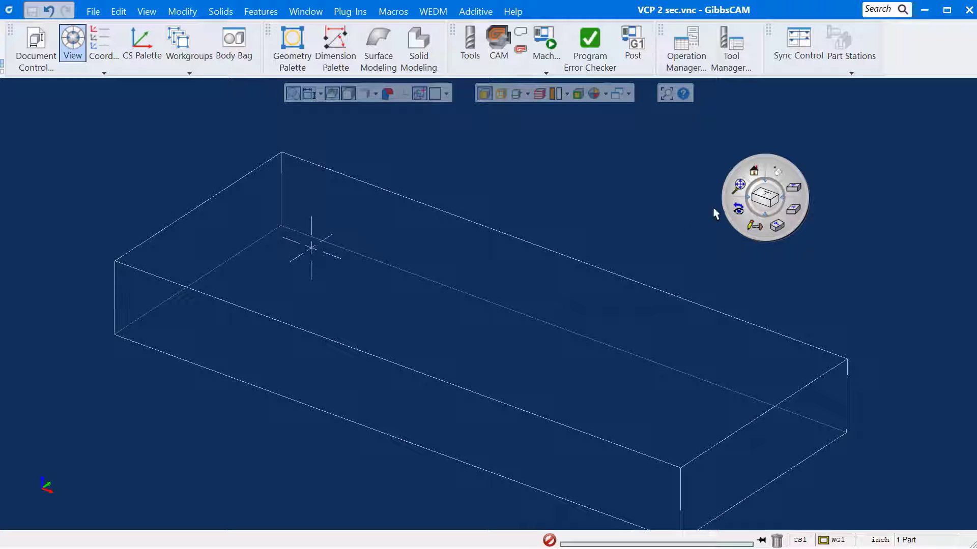
left_click(776, 172)
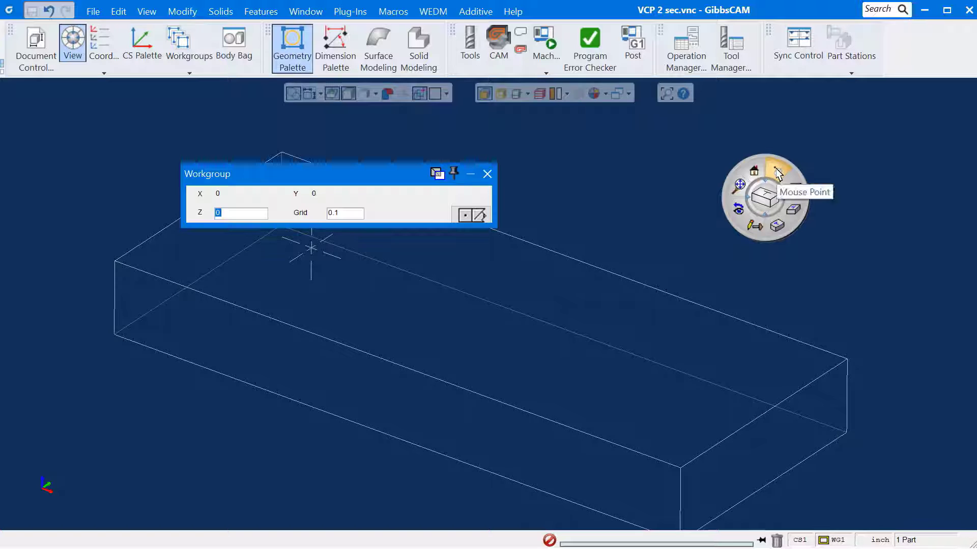
left_click(316, 308)
left_click(475, 355)
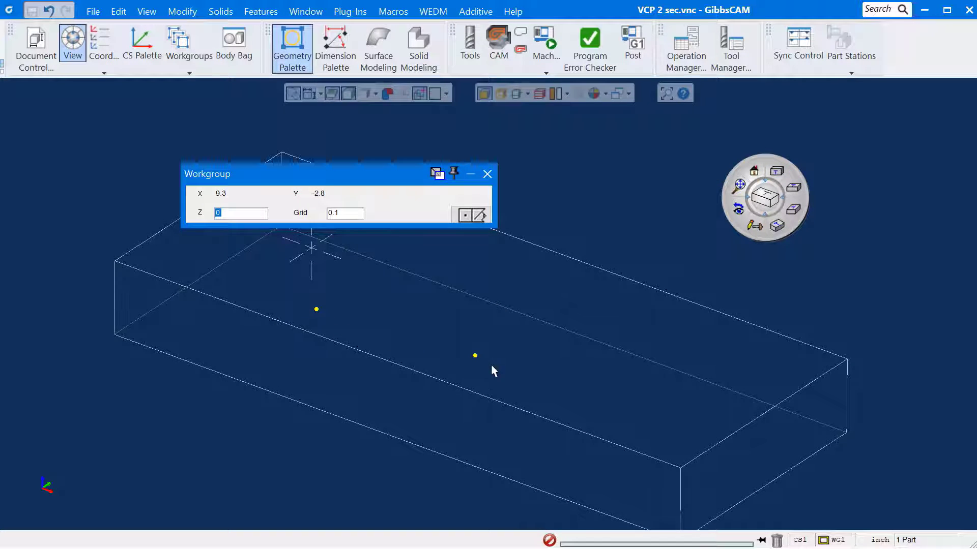
left_click(605, 406)
left_click(748, 387)
left_click(707, 314)
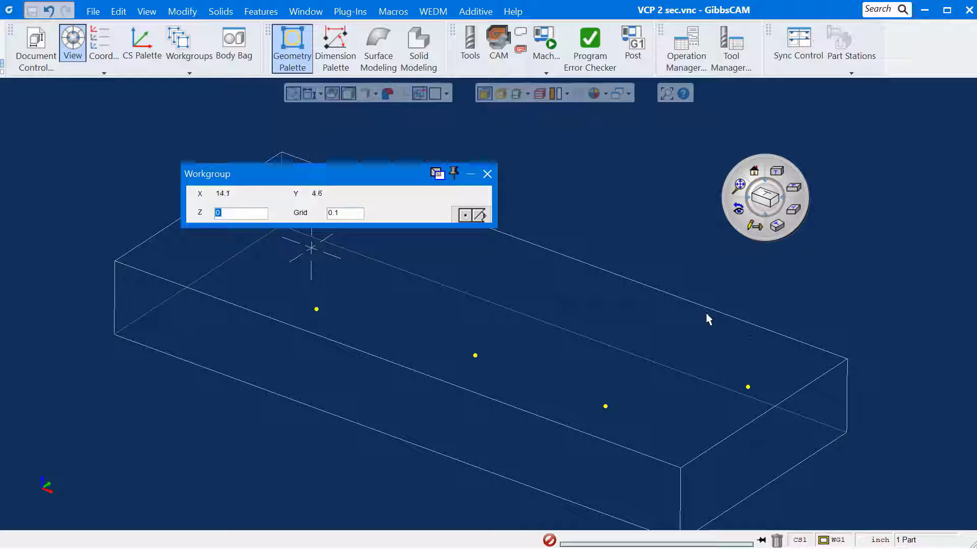
left_click(464, 260)
left_click(487, 174)
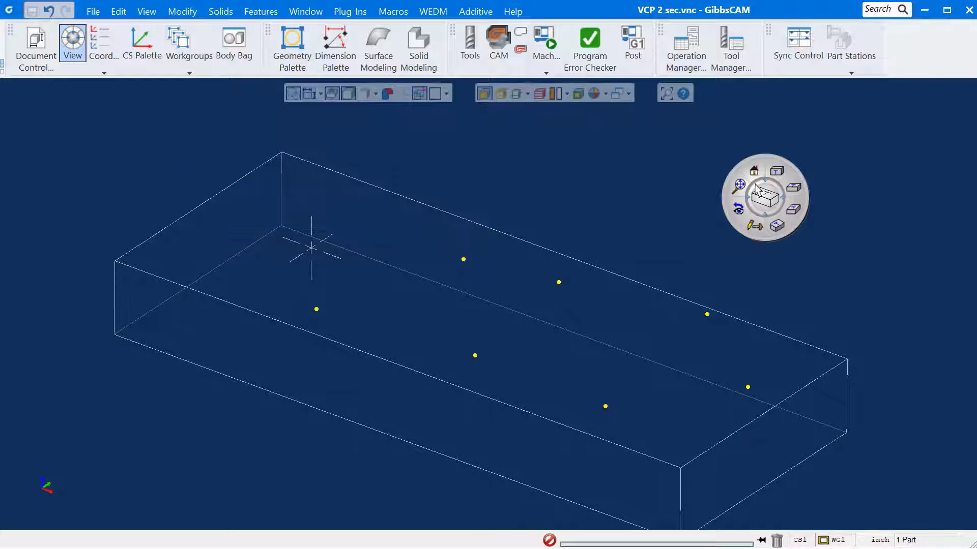
Assign Point Dimension and Point To Point Dimension to the two trackball slots following Mouse Point in the Control modifier layout
right_click(771, 202)
left_click(764, 205)
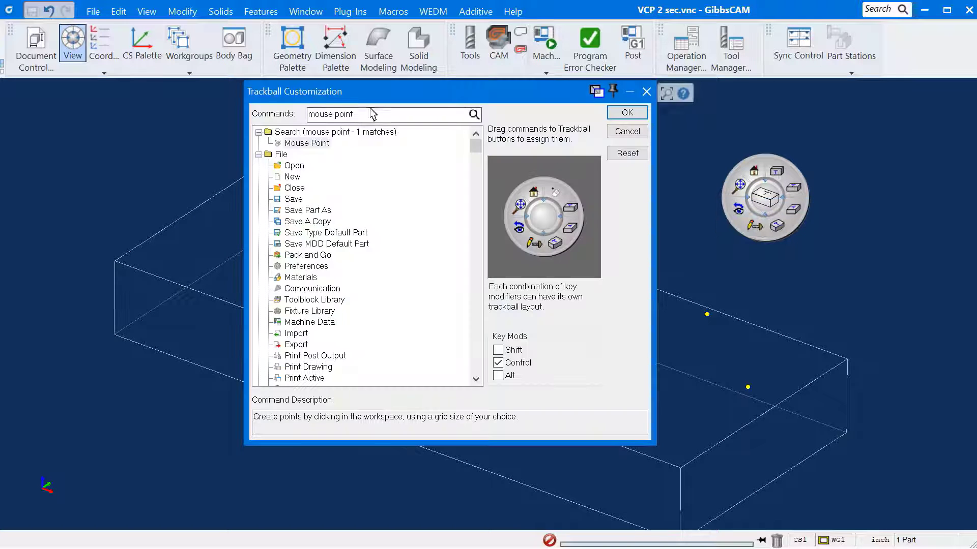
key("ctrl+a")
type("p")
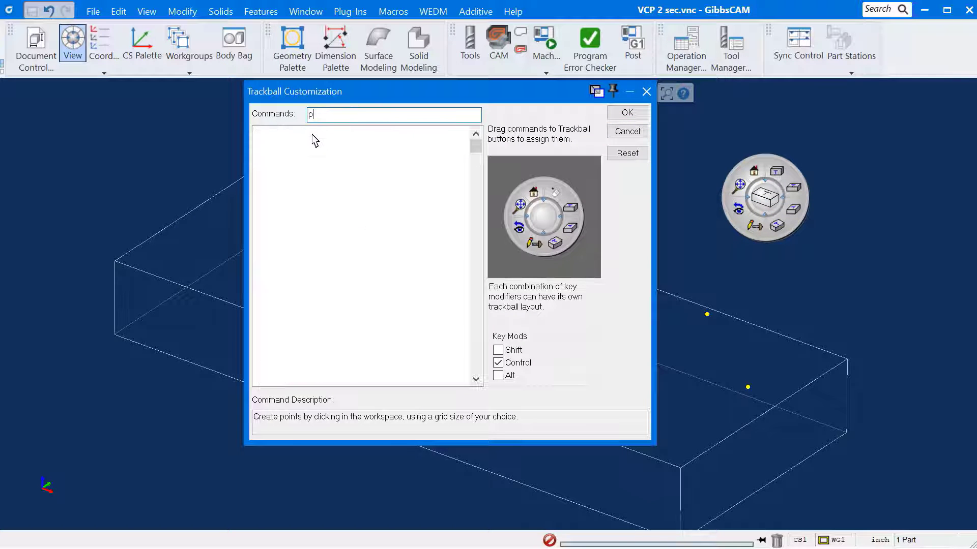
type("oint")
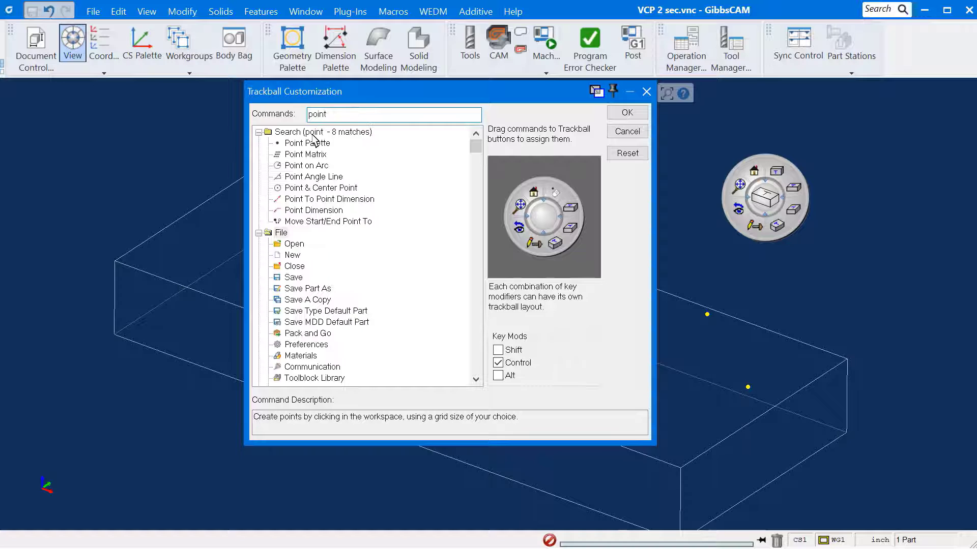
type(" dim")
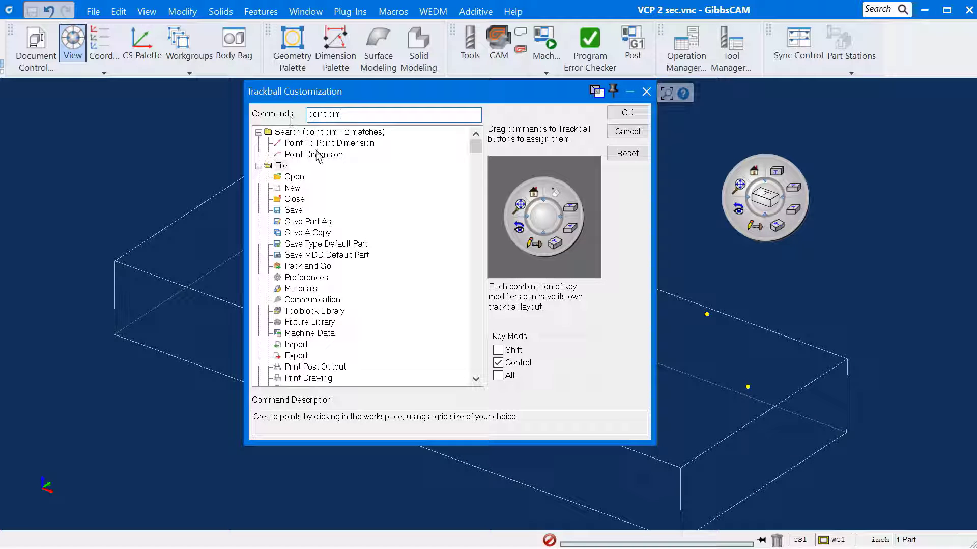
left_click_drag(319, 155, 569, 207)
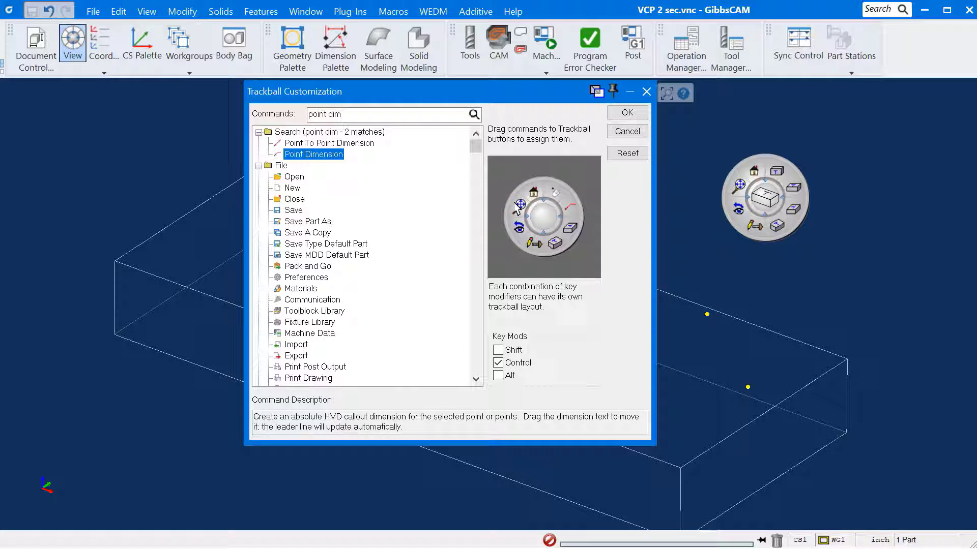
left_click(322, 144)
left_click_drag(323, 144, 572, 234)
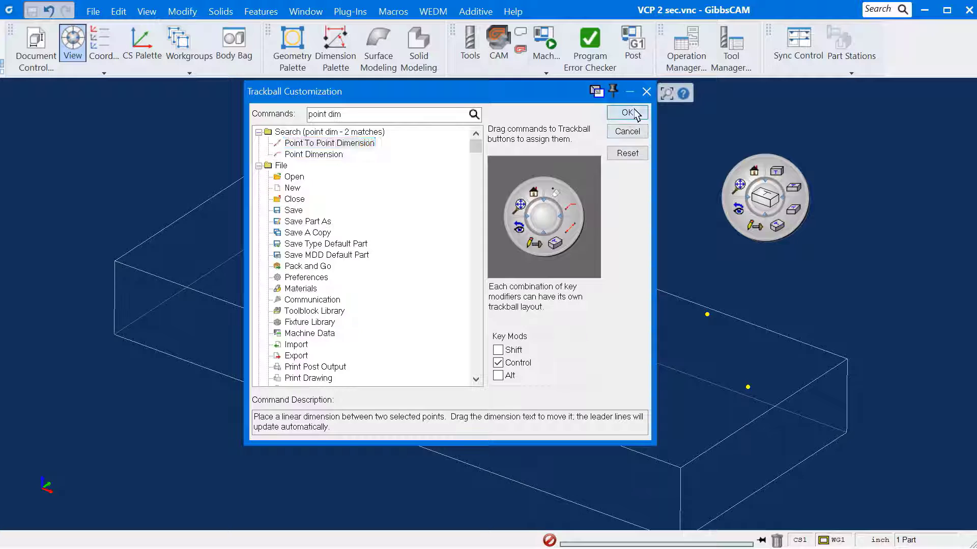
left_click(628, 112)
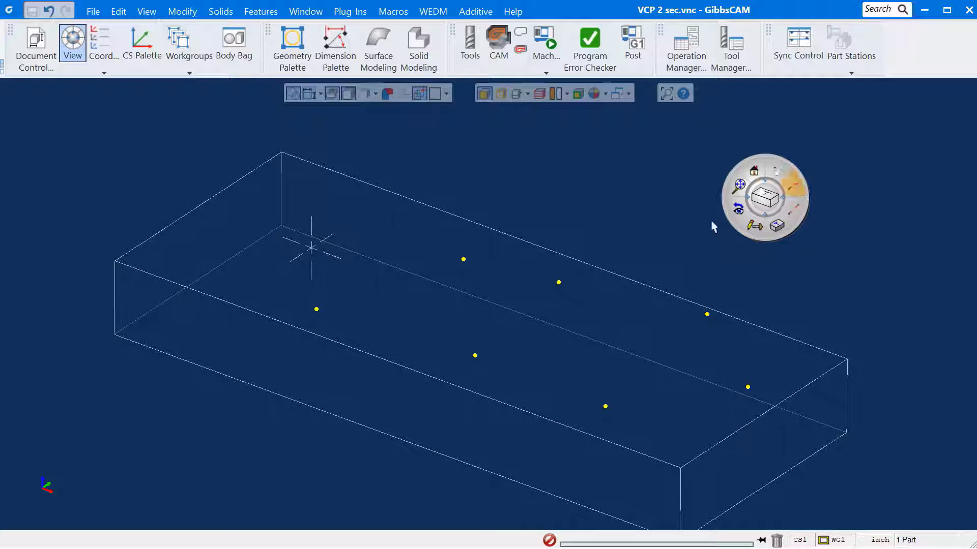
Add a coordinate callout to the point nearest the stock's back corner and a linear dimension between two points farther along the stock
mouse_move(464, 261)
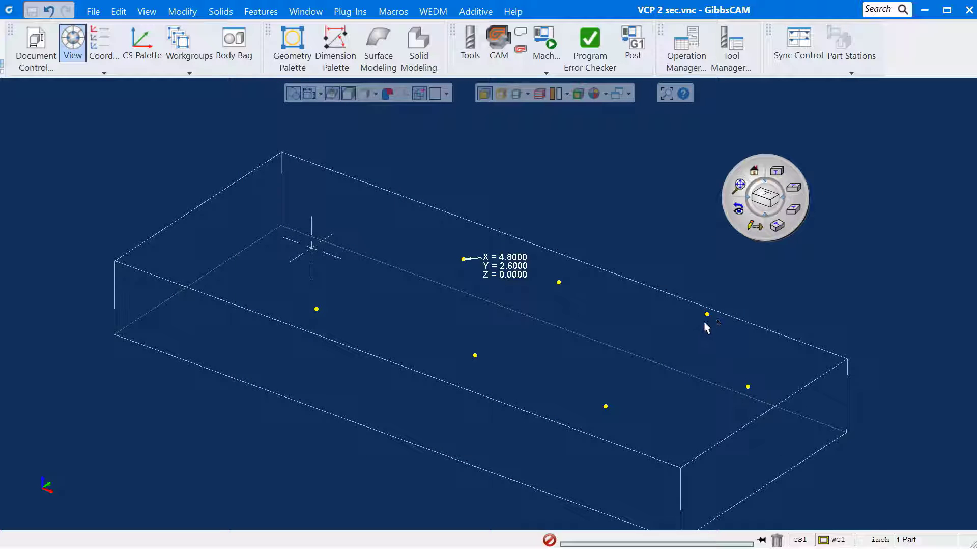
left_click(606, 406)
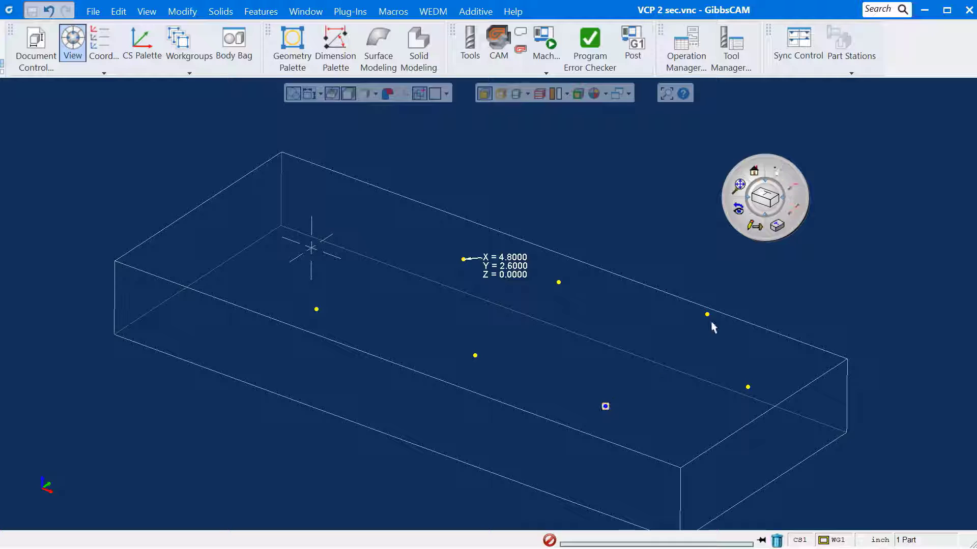
left_click(792, 209)
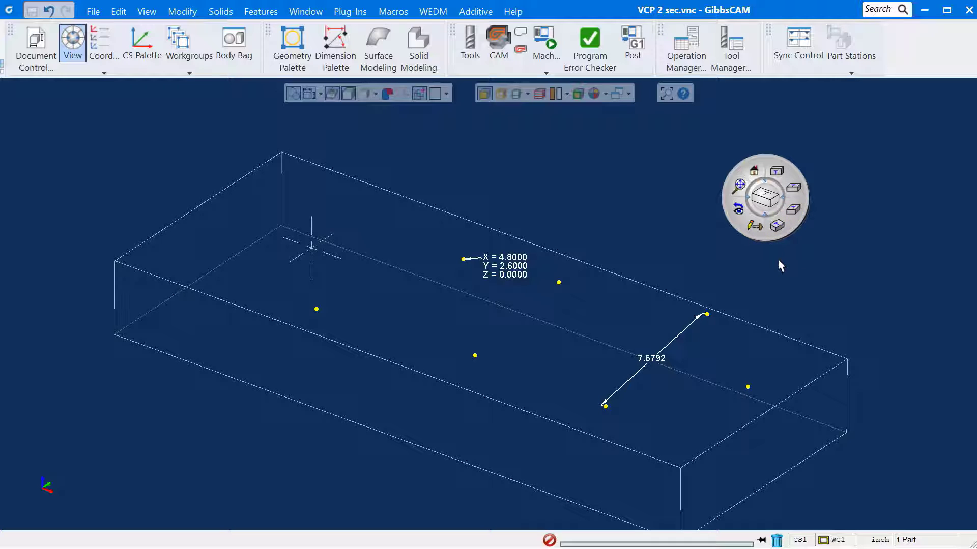
Delete all the points and dimensions from the workgroup
left_click(689, 278)
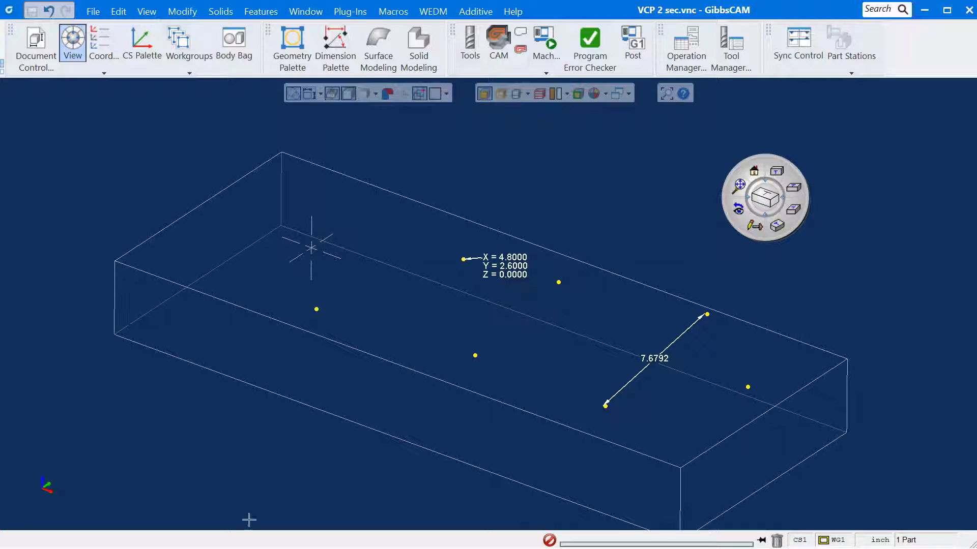
left_click_drag(211, 503, 896, 171)
key("Delete")
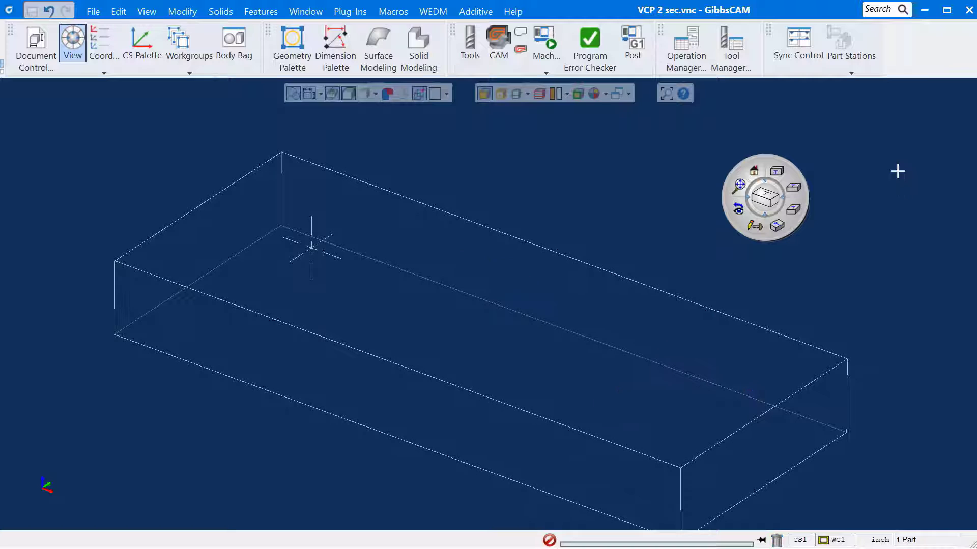
Bring the pocketed part body out of the Body Bag into the workspace and close the bag
left_click(233, 41)
double_click(173, 147)
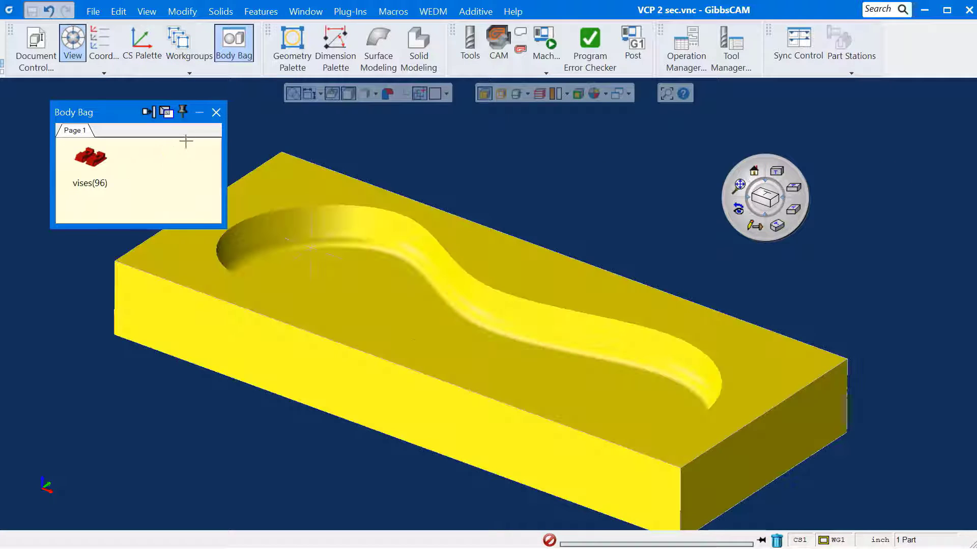
left_click(217, 112)
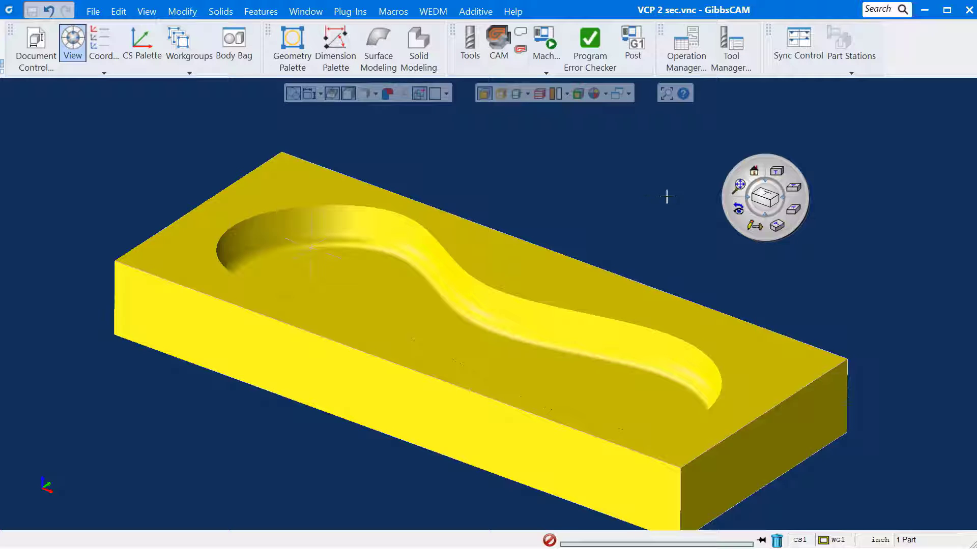
Reset the view trackball to its default layout and assign Mouse Point to the Top view slot in the Control modifier layout
right_click(760, 198)
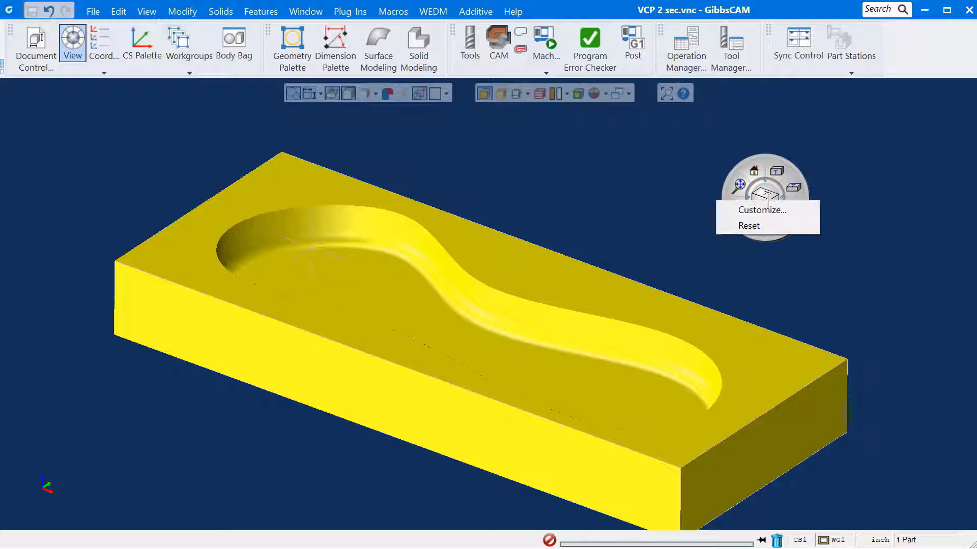
left_click(765, 226)
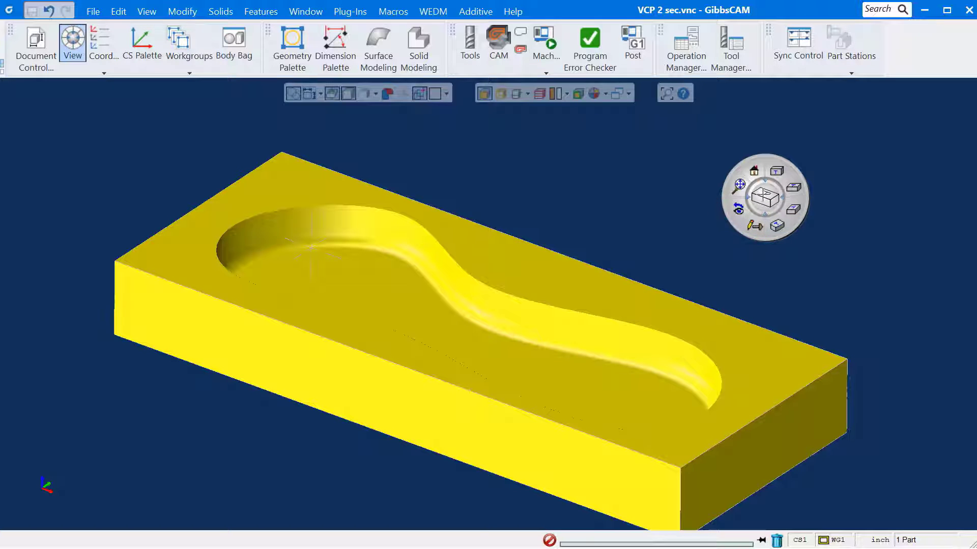
right_click(761, 195)
left_click(757, 204)
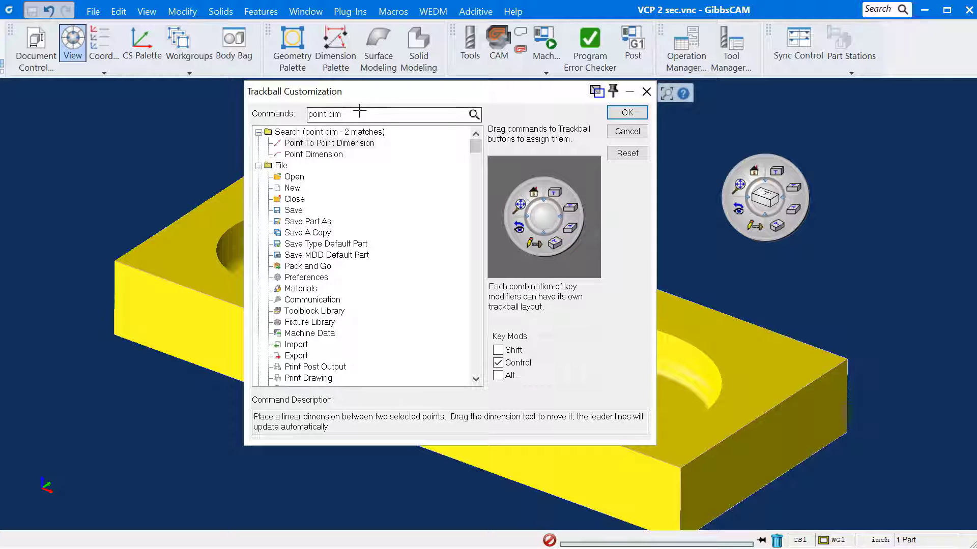
left_click(375, 116)
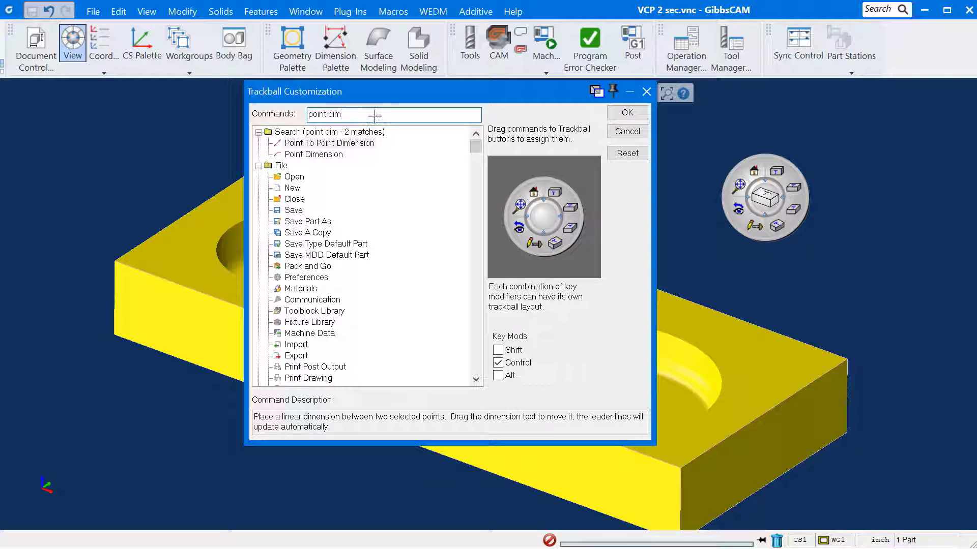
left_click_drag(374, 116, 306, 115)
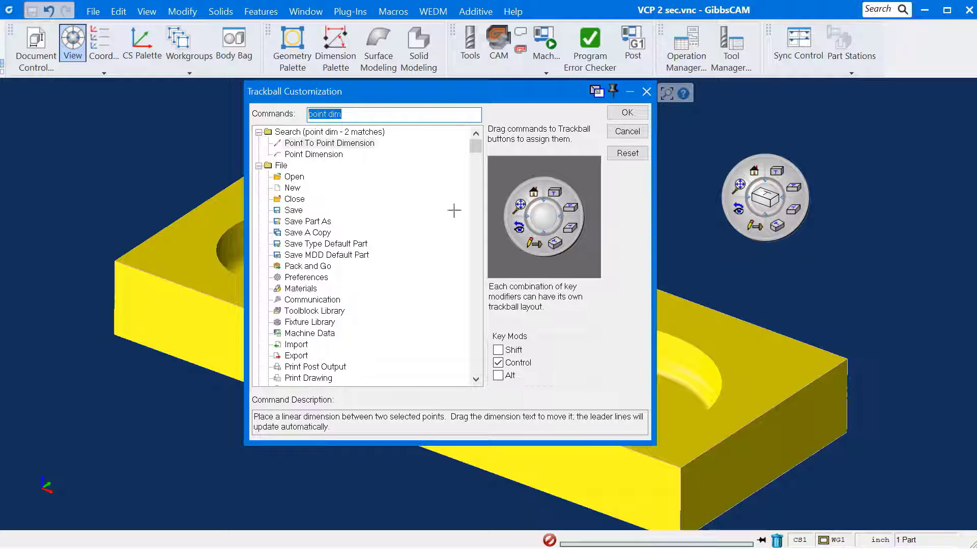
type("mouse ")
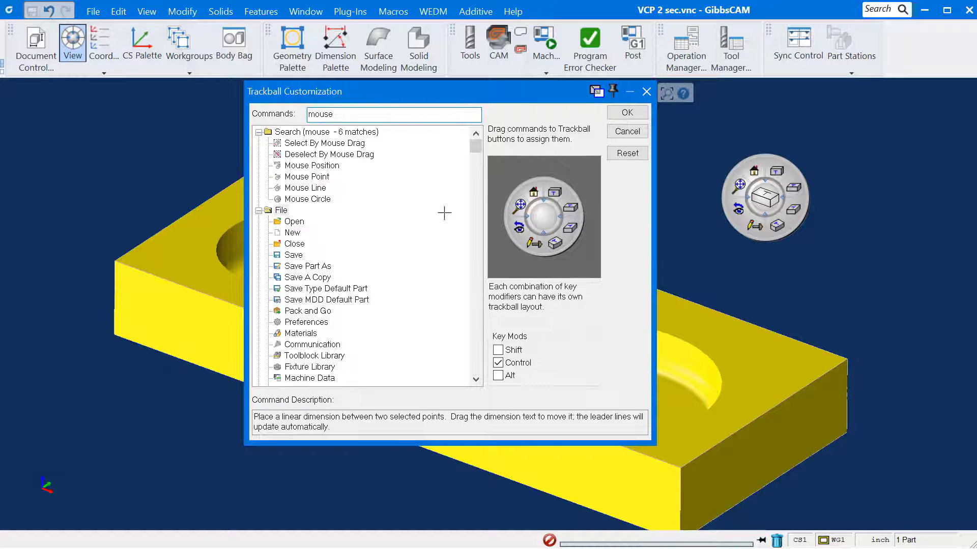
type("point")
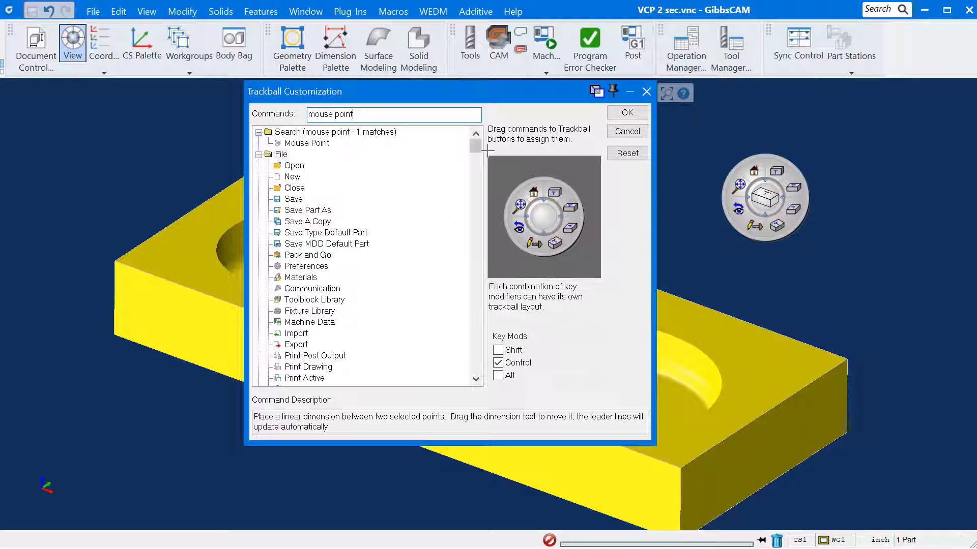
left_click_drag(307, 143, 555, 192)
Assign Curve and Extrude to the two slots clockwise after Mouse Point in the Control modifier layout
left_click_drag(354, 115, 288, 117)
type("cur")
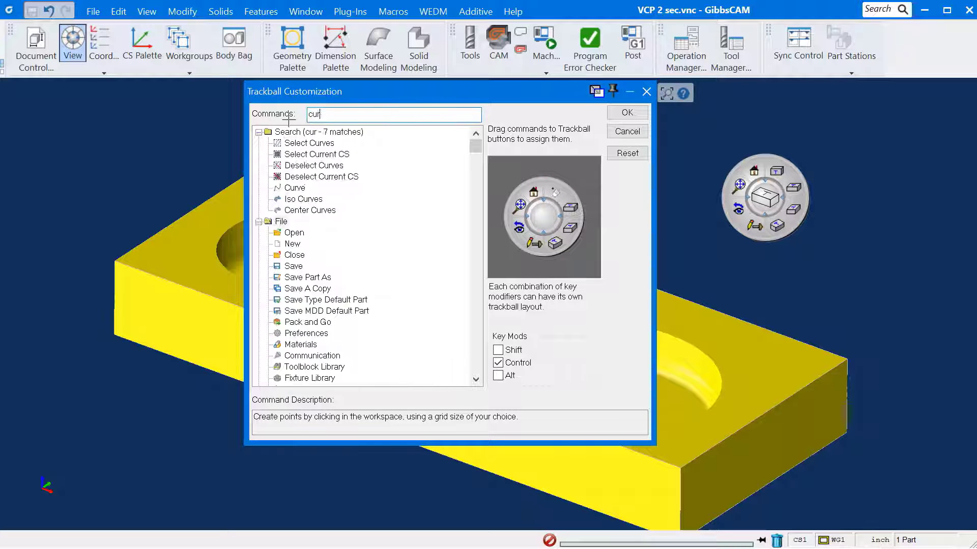
type("ve")
left_click_drag(295, 166, 570, 208)
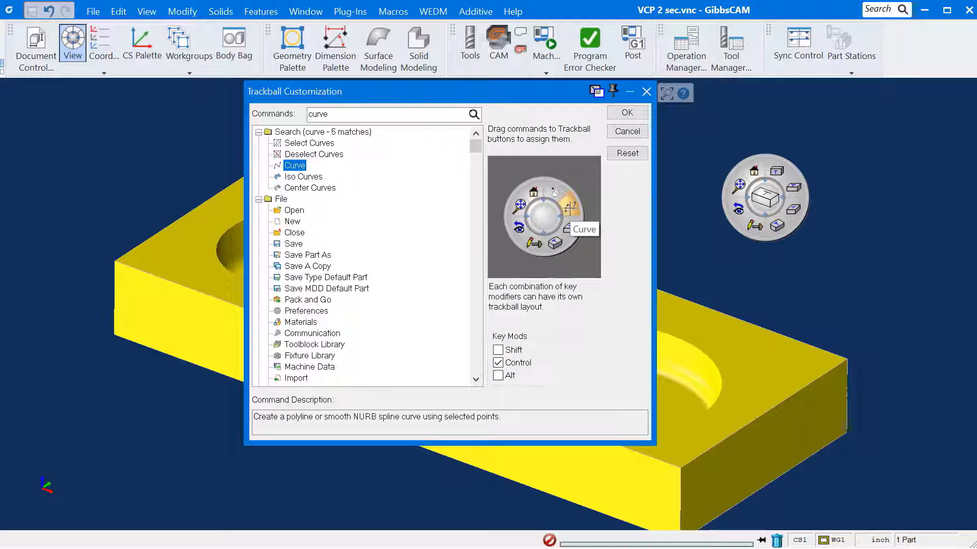
type("extrude")
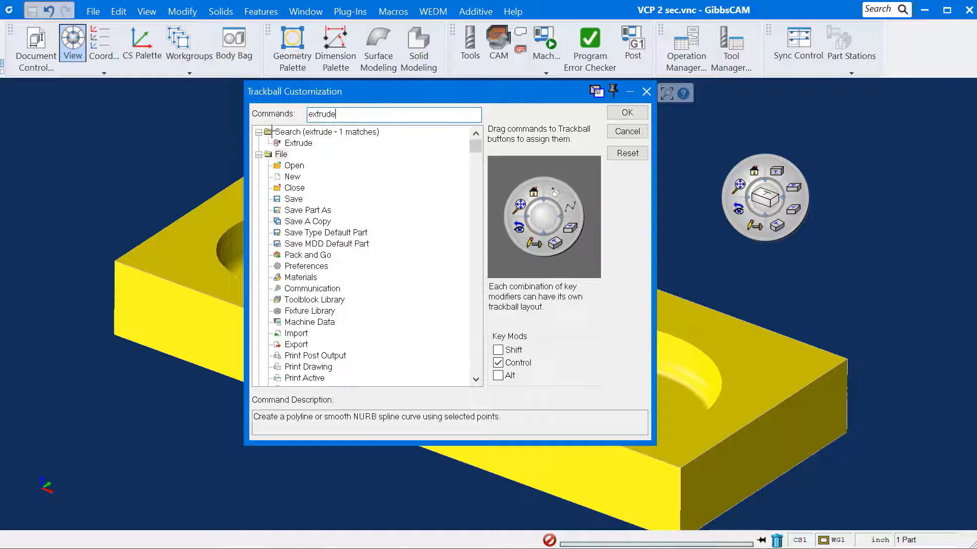
left_click_drag(295, 143, 570, 227)
Assign Cuboid and Subtract to the two slots clockwise after Extrude in the Control modifier layout
left_click_drag(356, 115, 552, 239)
type("cuboid")
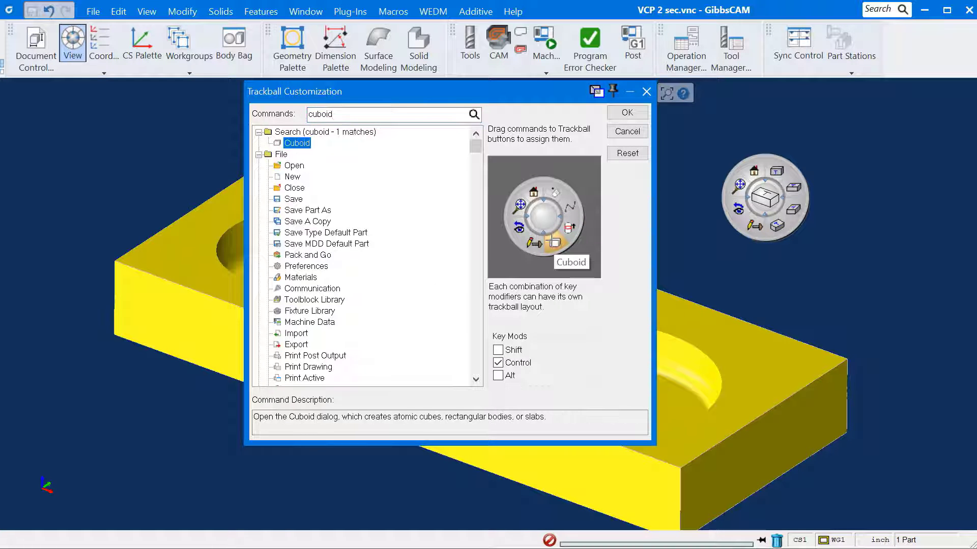
left_click_drag(356, 114, 289, 112)
type("subtract")
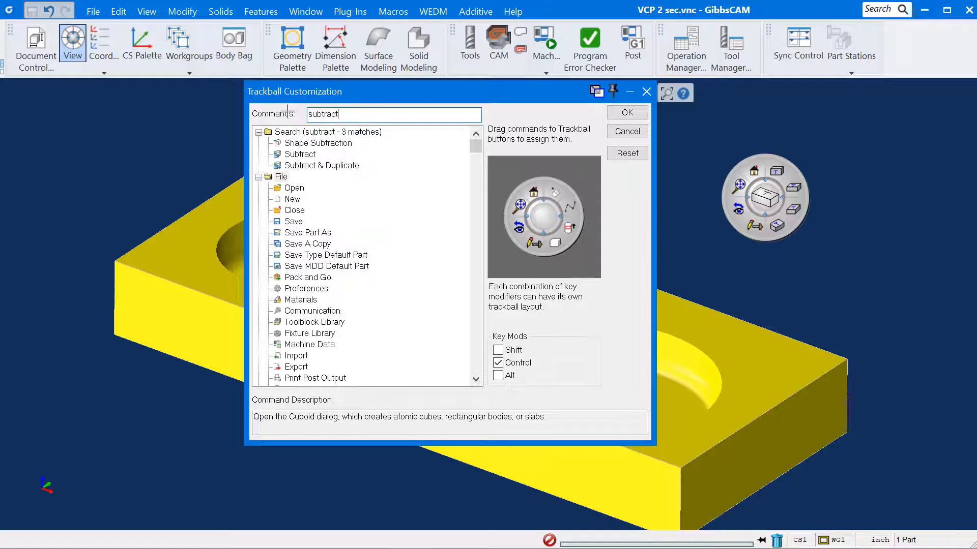
left_click_drag(299, 154, 533, 243)
Fill the three remaining Control layout slots clockwise after Subtract with Draft, Blending and Load Process List
left_click_drag(356, 114, 518, 206)
type("draft")
type("blending")
left_click_drag(356, 114, 278, 107)
type("loa")
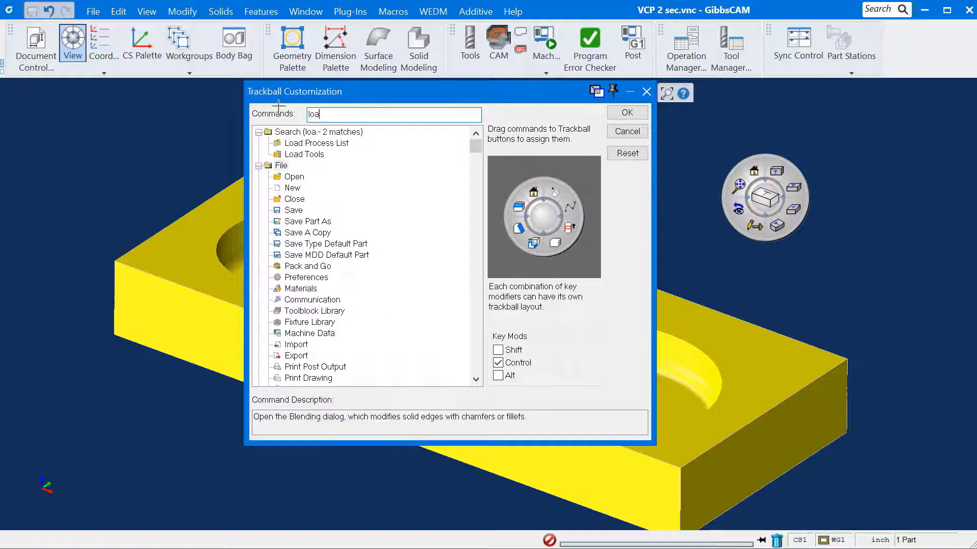
type("d process list")
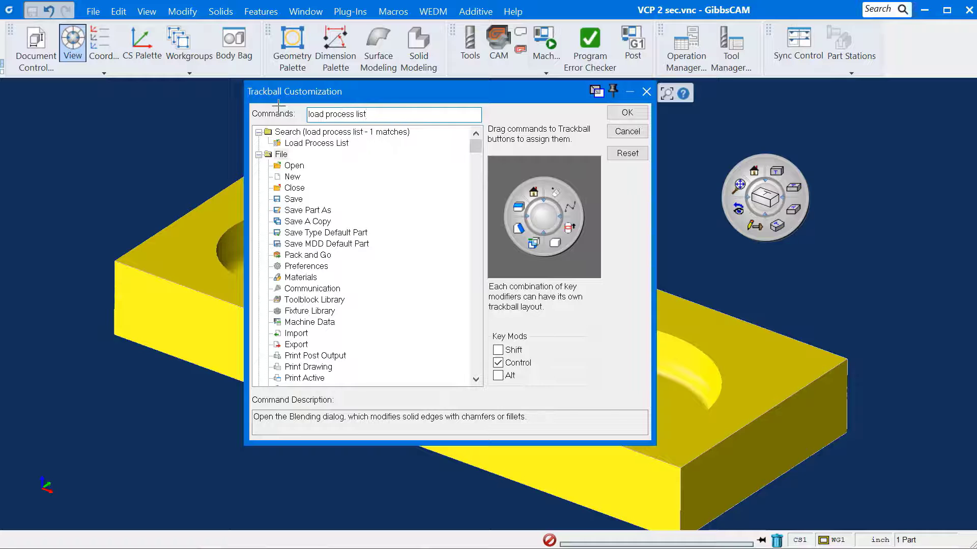
left_click_drag(305, 143, 532, 192)
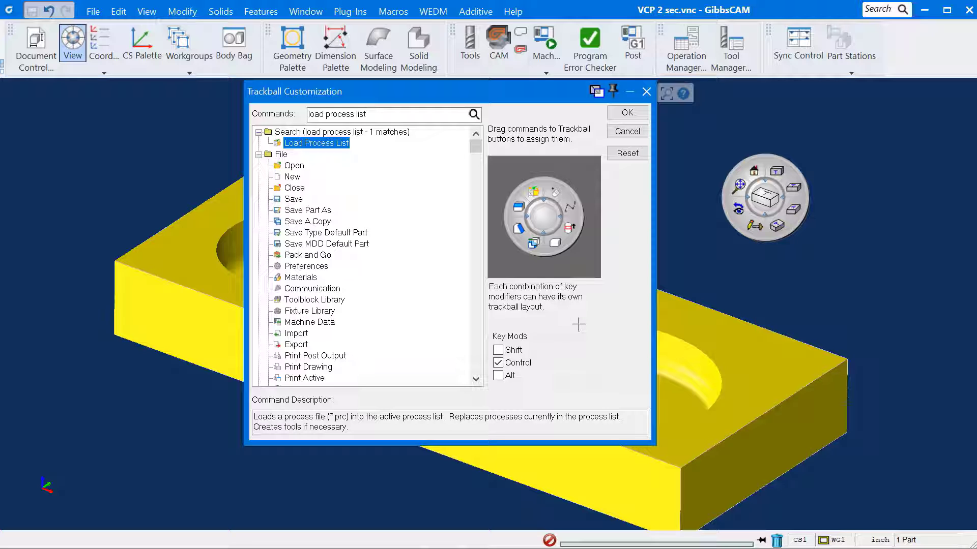
Assign Op Sim to the Top view slot and Post Processing to the slot clockwise after it in the Shift modifier layout, and accept the customization
left_click(497, 363)
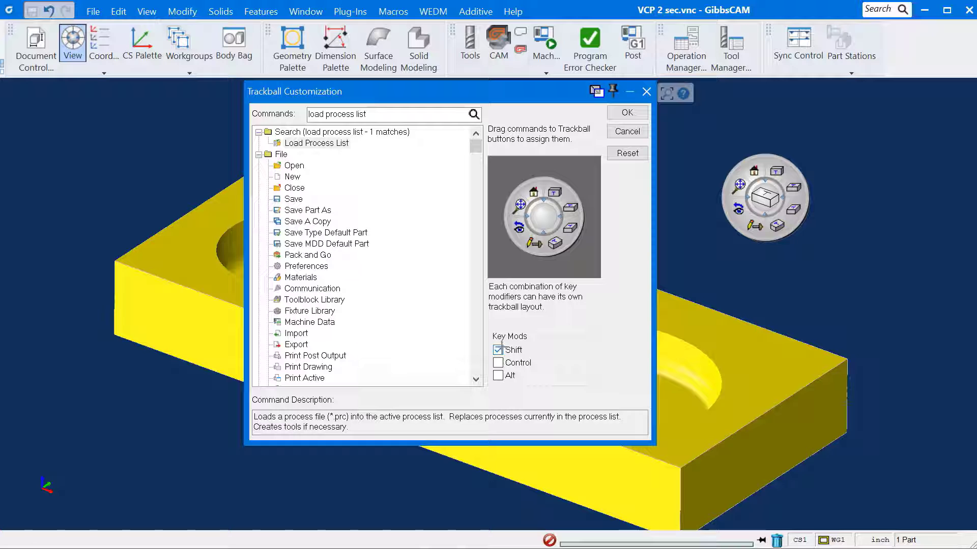
left_click(400, 114)
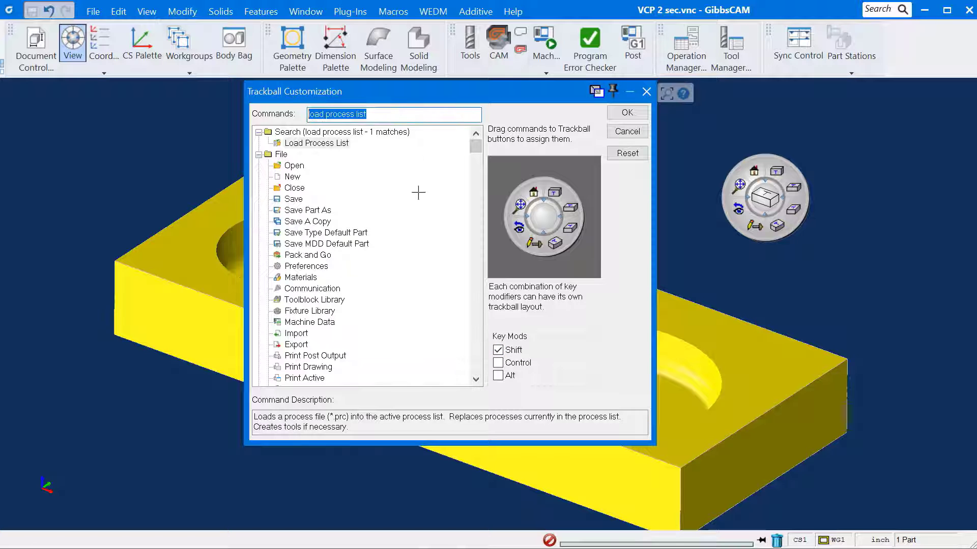
type("op sim")
left_click_drag(299, 143, 555, 192)
type("post processing")
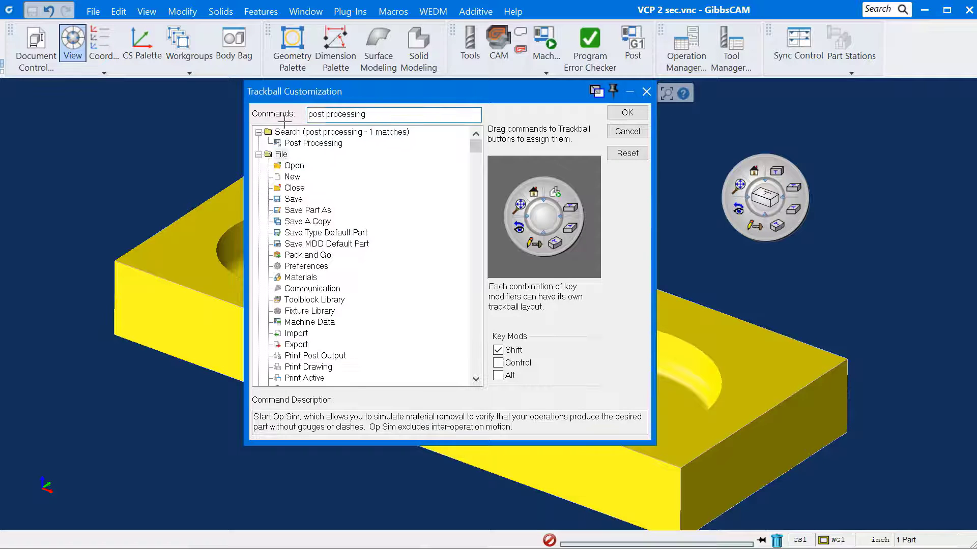
left_click_drag(307, 143, 570, 209)
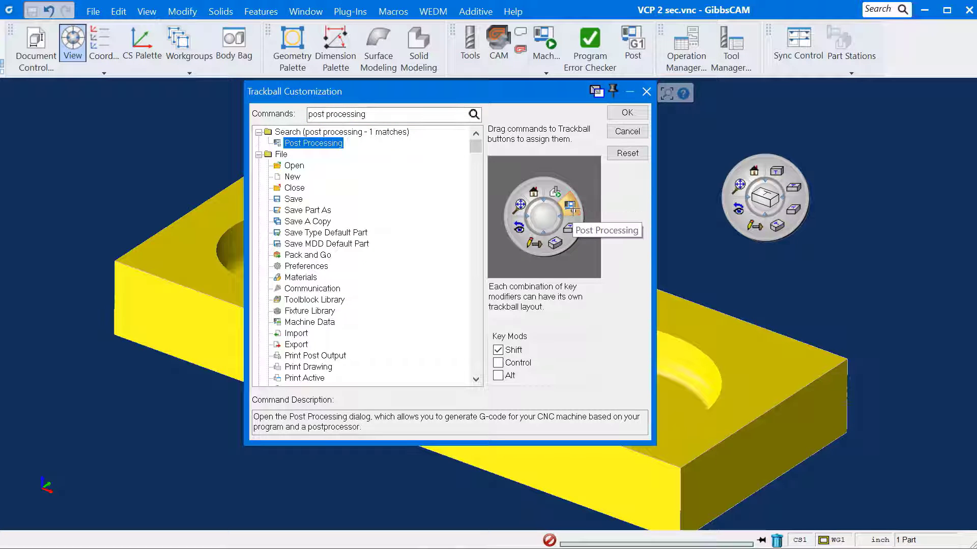
left_click(635, 112)
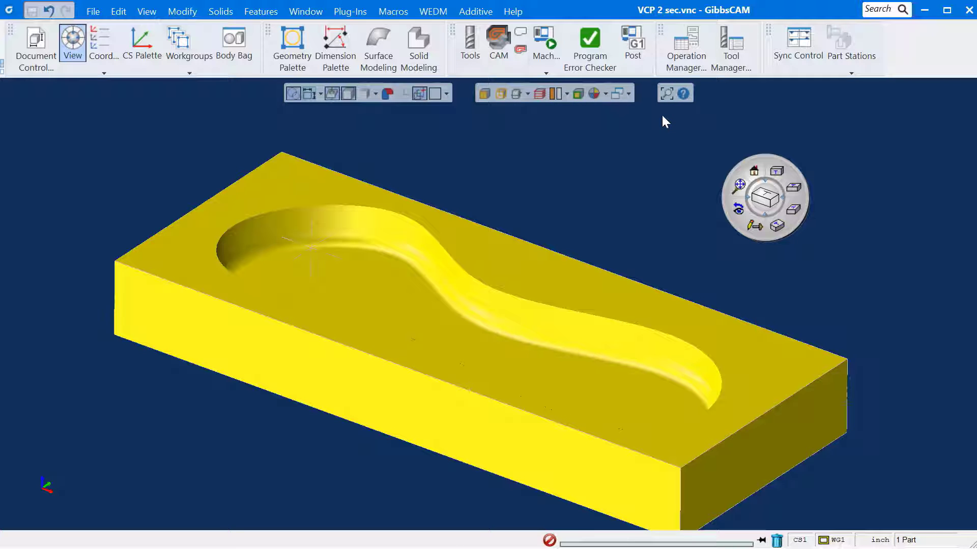
Create a new part file named VCP 7 and save the current part as VCP 2 sec
left_click(92, 12)
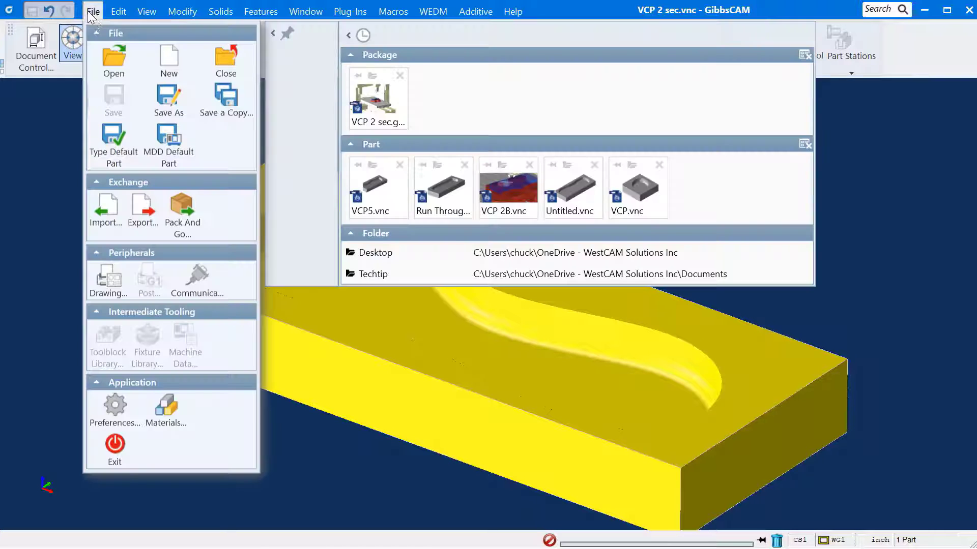
left_click(172, 57)
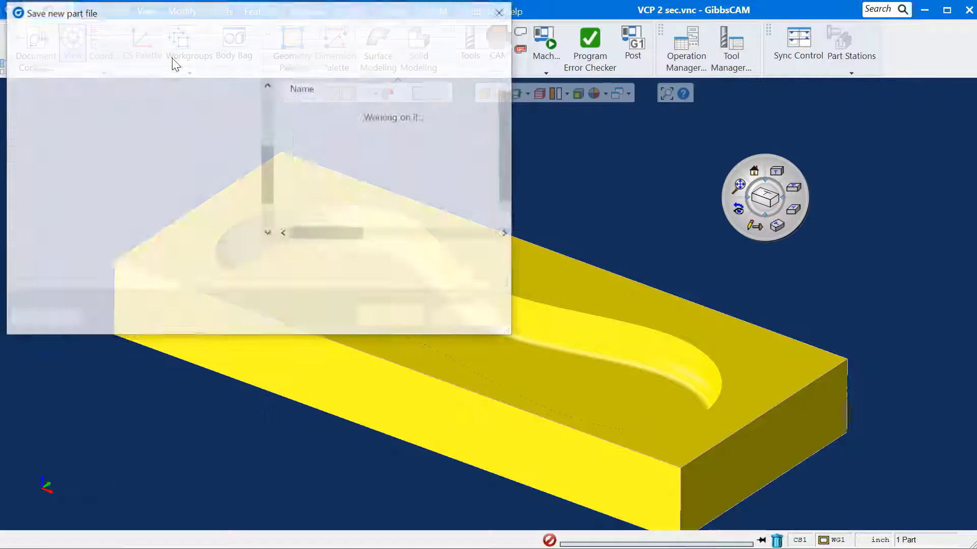
type("CP 7")
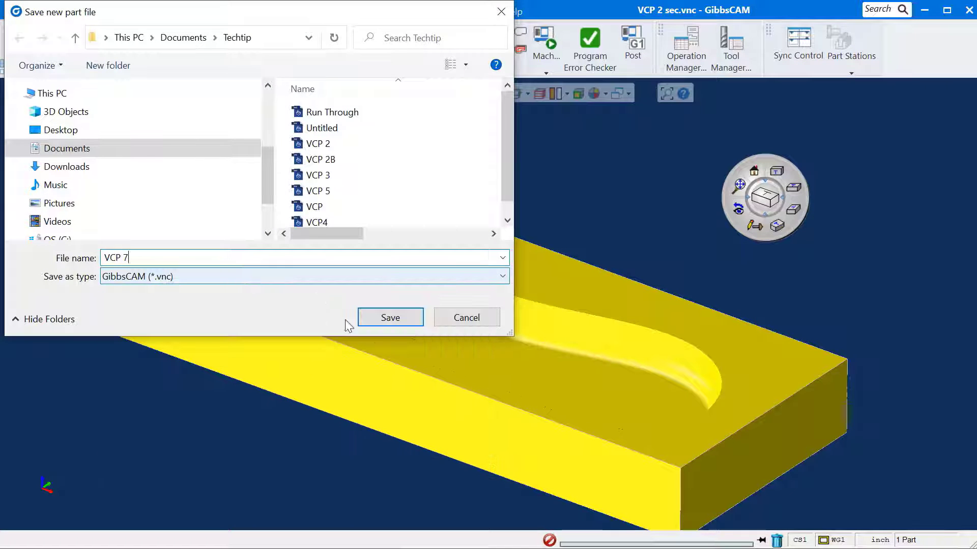
left_click(400, 322)
left_click(426, 311)
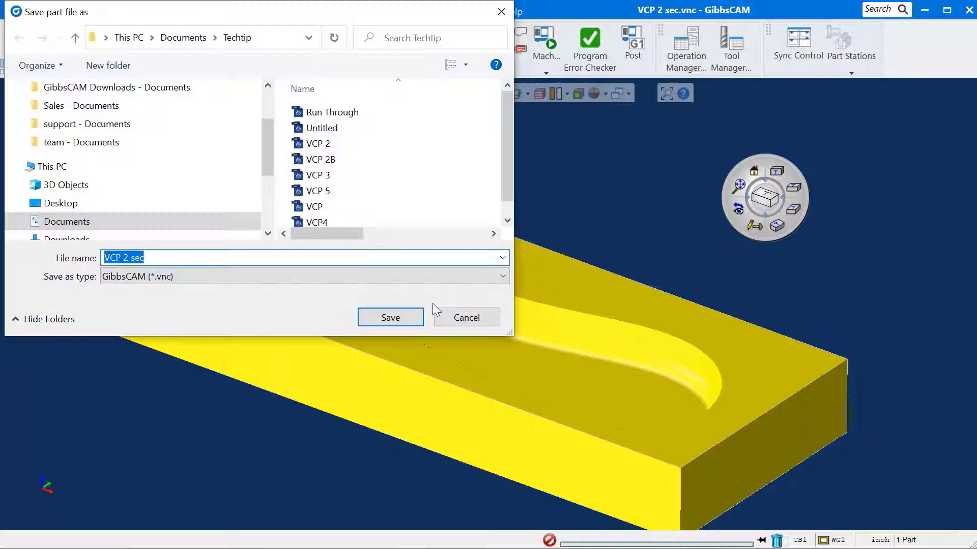
left_click(395, 319)
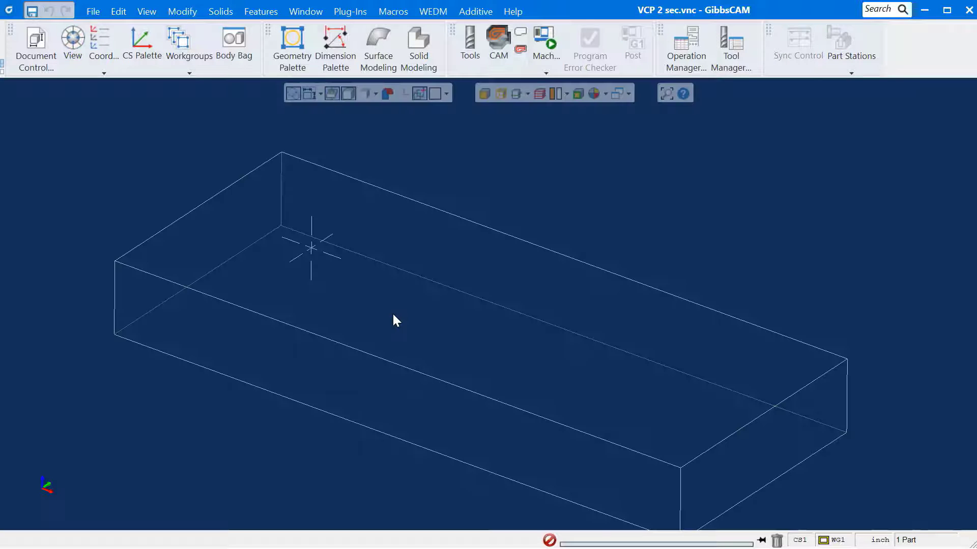
Display the view trackball and the CAM tile lists, and hide the Actions, CAD, CAM, MTM and Summaries toolbars
left_click(73, 44)
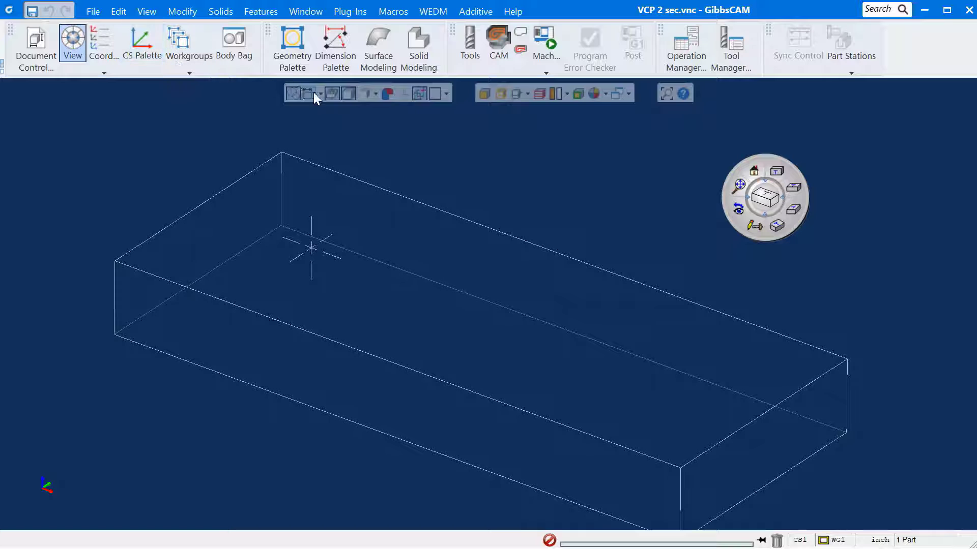
left_click(496, 41)
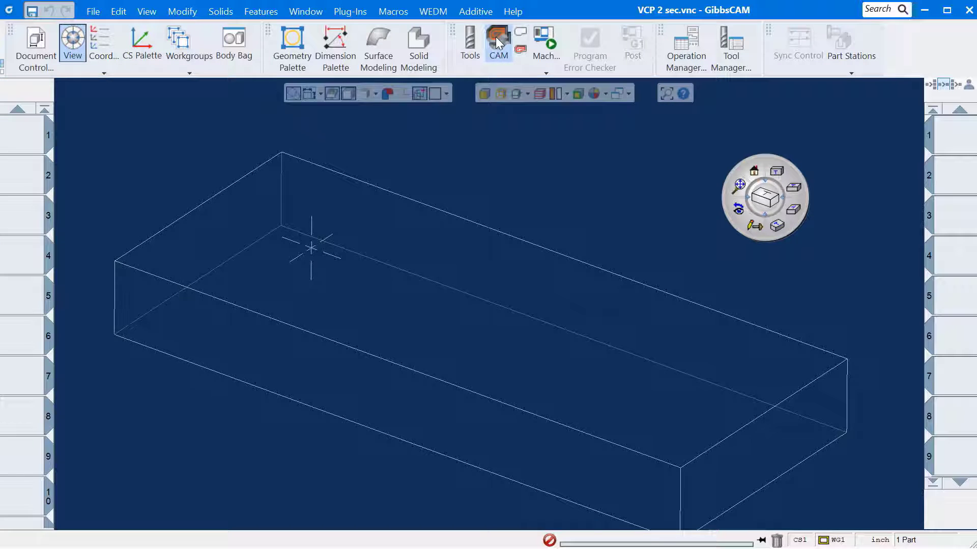
right_click(598, 61)
left_click(610, 168)
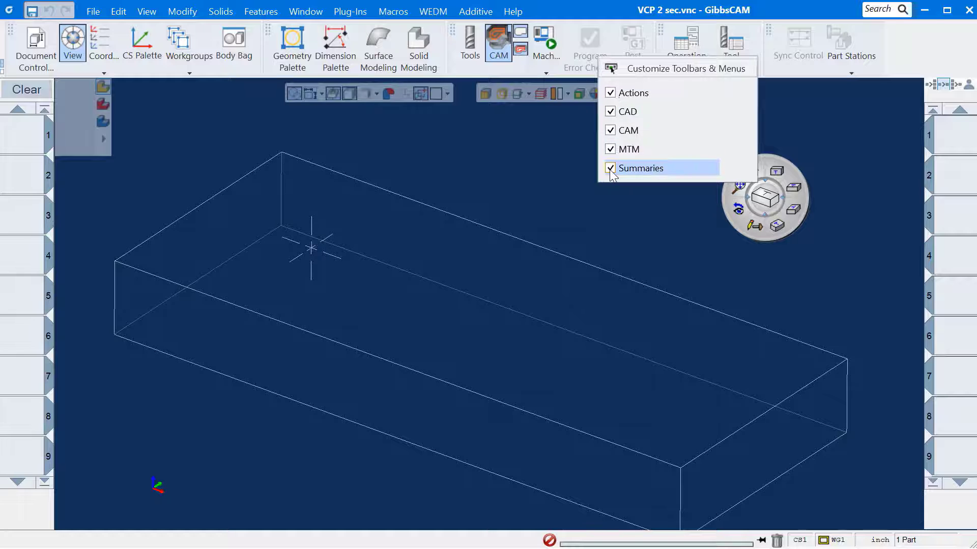
left_click(611, 150)
left_click(610, 130)
left_click(610, 112)
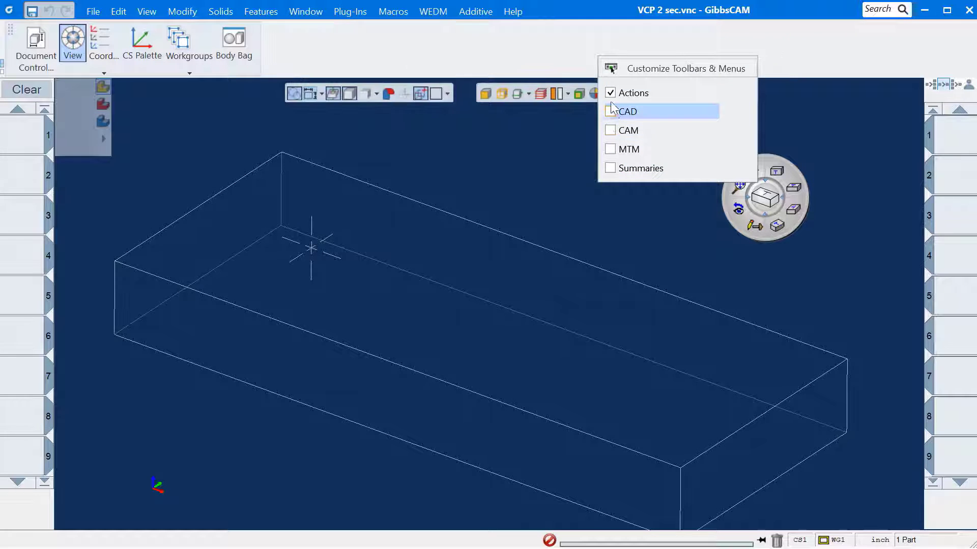
left_click(610, 93)
left_click(567, 133)
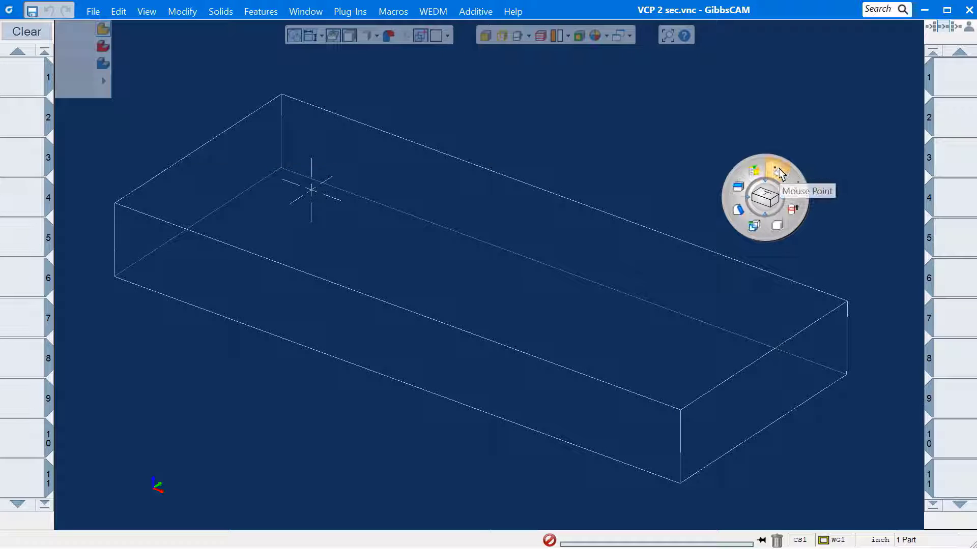
Use Mouse Point from the Control trackball layout to place eleven points in a loop inside the stock's top outline
left_click(783, 176)
left_click_drag(403, 124, 605, 83)
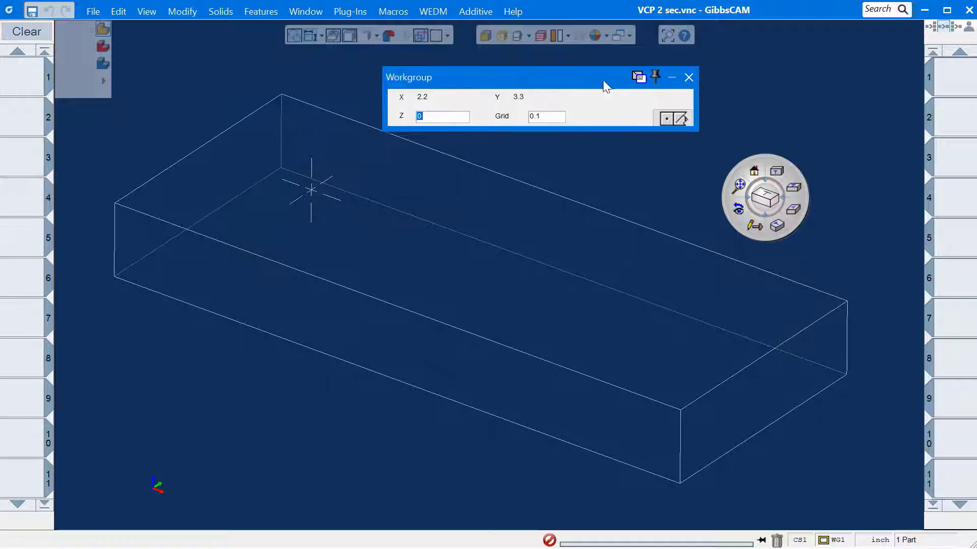
left_click(721, 291)
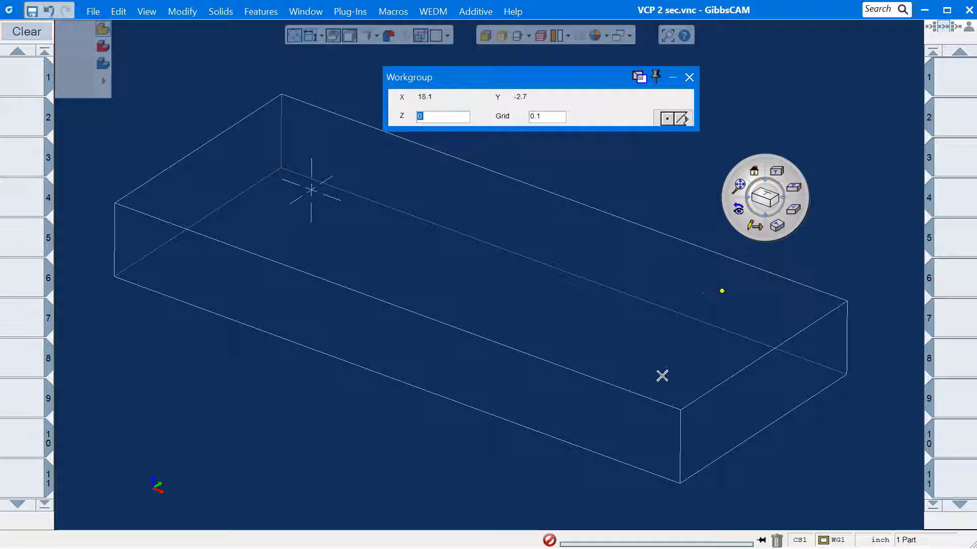
left_click(636, 363)
left_click(499, 310)
left_click(405, 286)
left_click(280, 238)
left_click(195, 209)
left_click(278, 135)
left_click(366, 172)
left_click(469, 188)
left_click(546, 244)
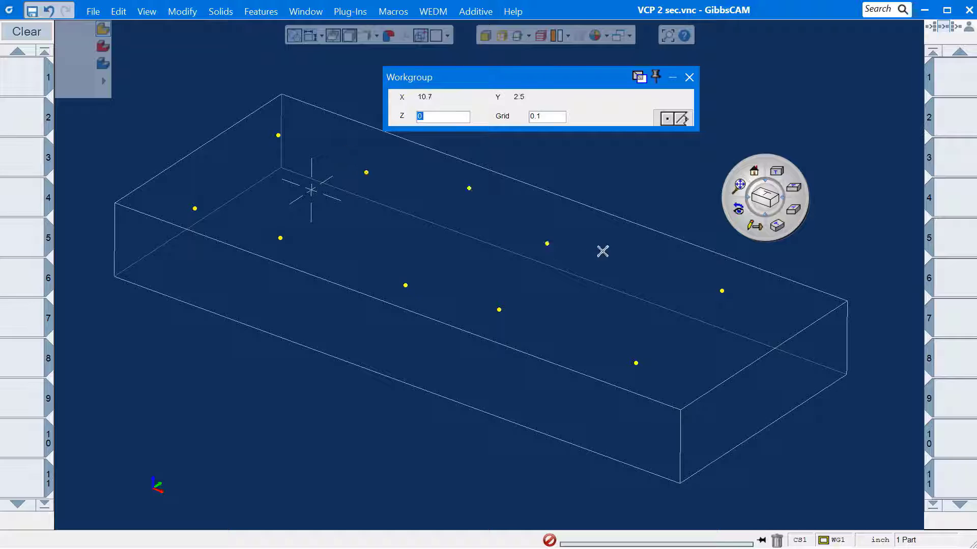
left_click(614, 252)
left_click(689, 77)
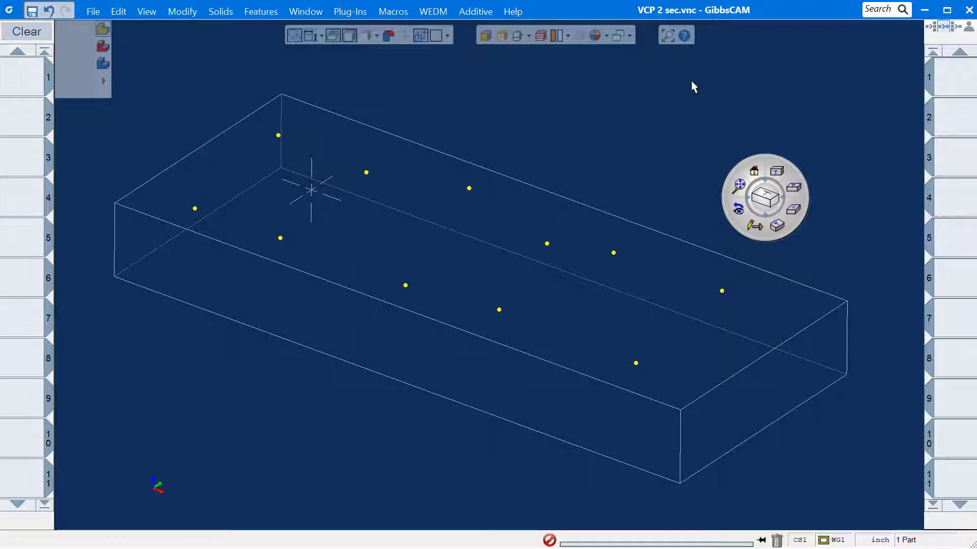
Create a closed Foley's spline through the eleven points with a tolerance of 0
left_click(794, 188)
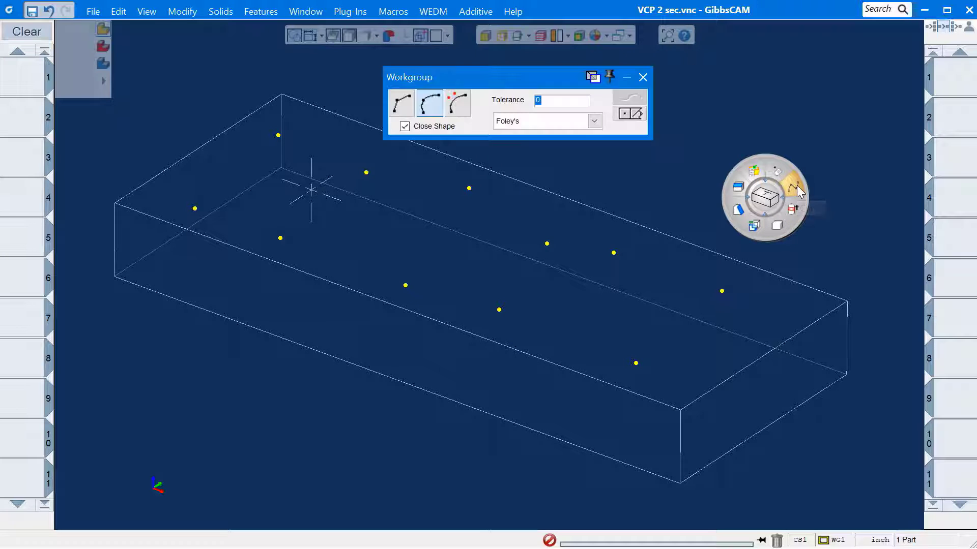
left_click(631, 112)
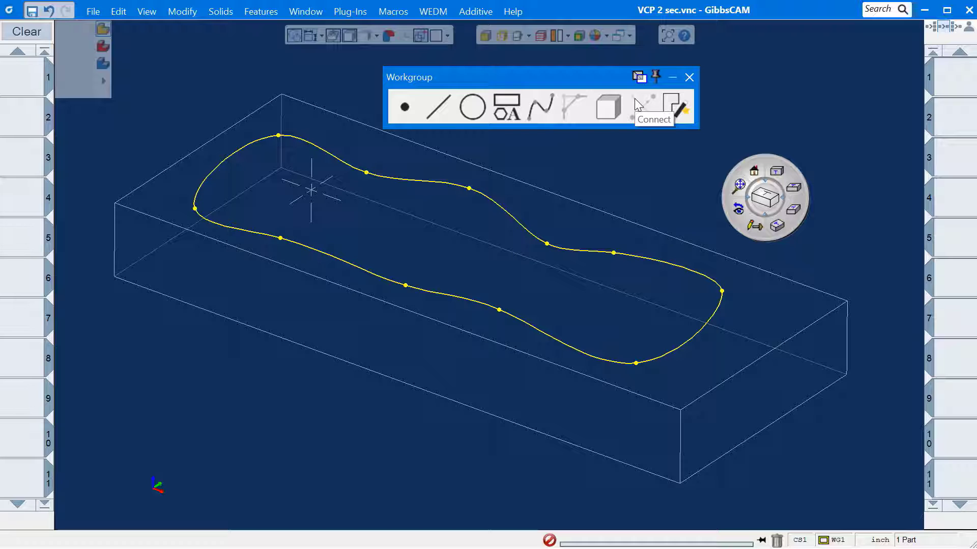
left_click(689, 77)
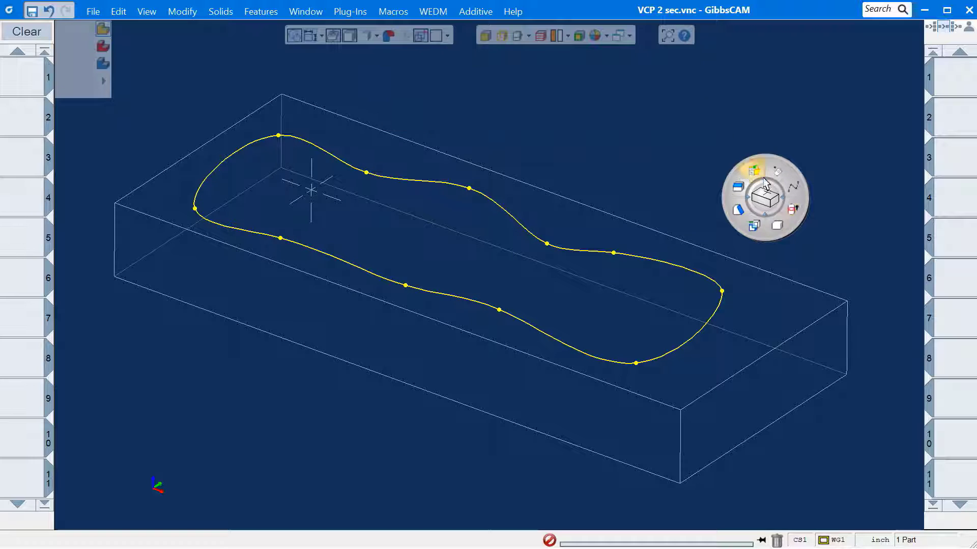
Extrude the closed spline with Z+ 0 and Z- -1.5
left_click(792, 209)
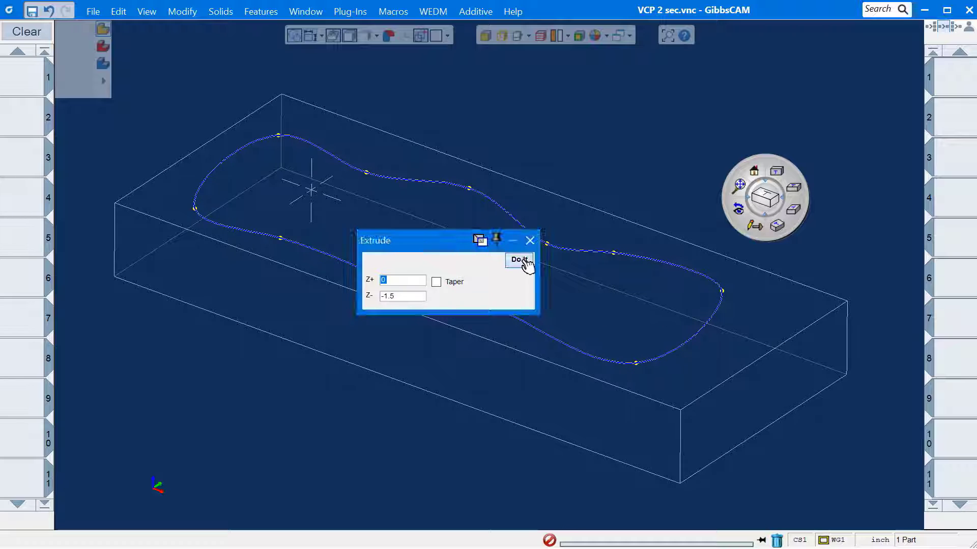
left_click(526, 263)
left_click(529, 240)
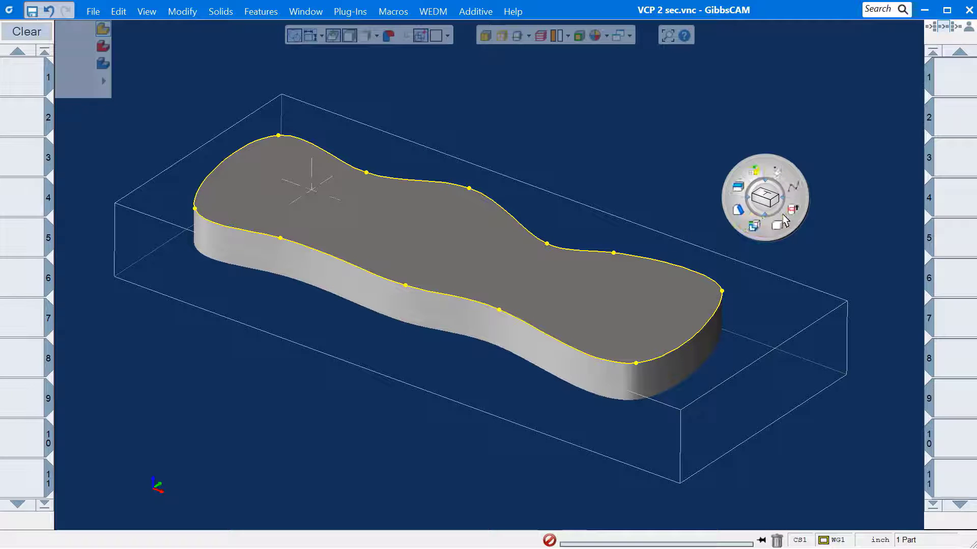
Create a cuboid matching the stock, with X from -5 to 20, Y from -5 to 5 and Z from -3 to 0
left_click(777, 224)
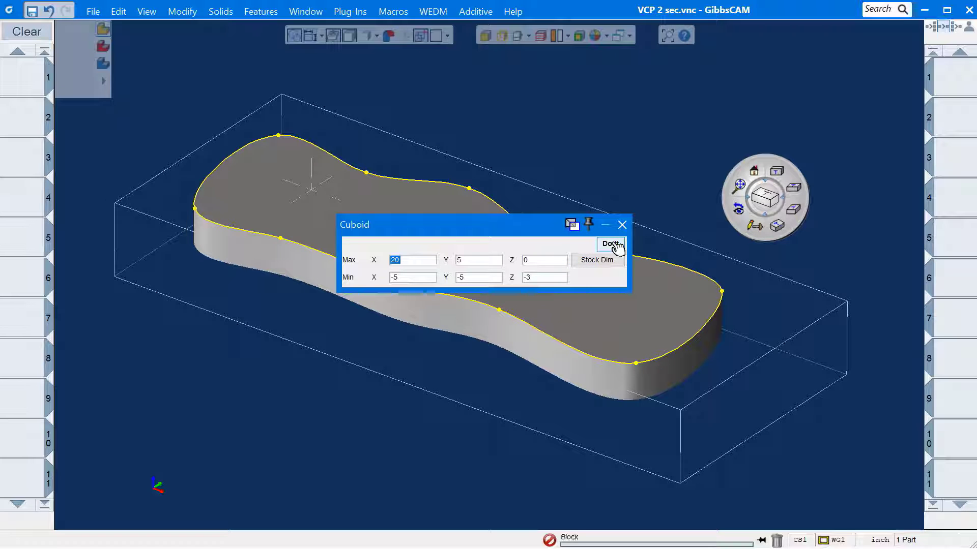
left_click(611, 244)
left_click(621, 225)
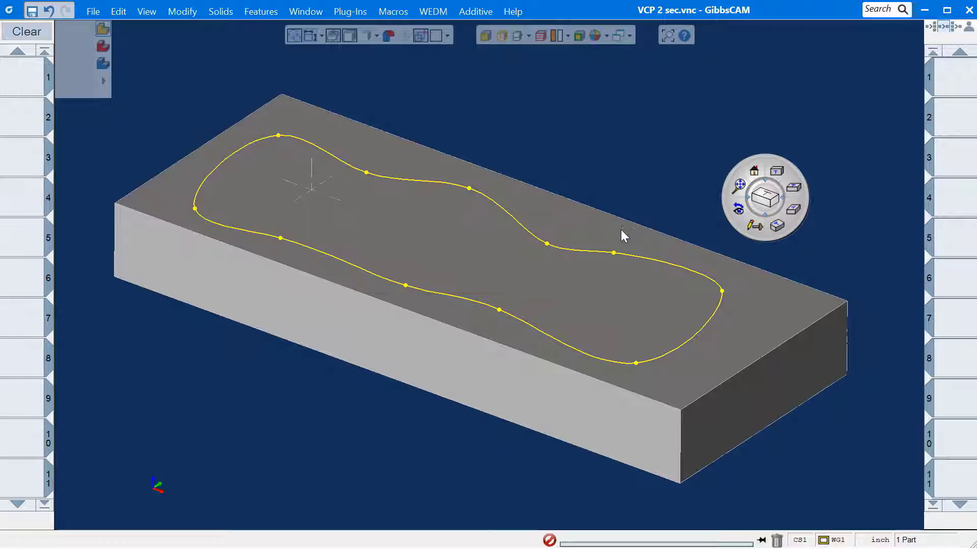
Subtract the extruded spline shape from the cuboid to form the pocket, and display the solid's edges
left_click(621, 230)
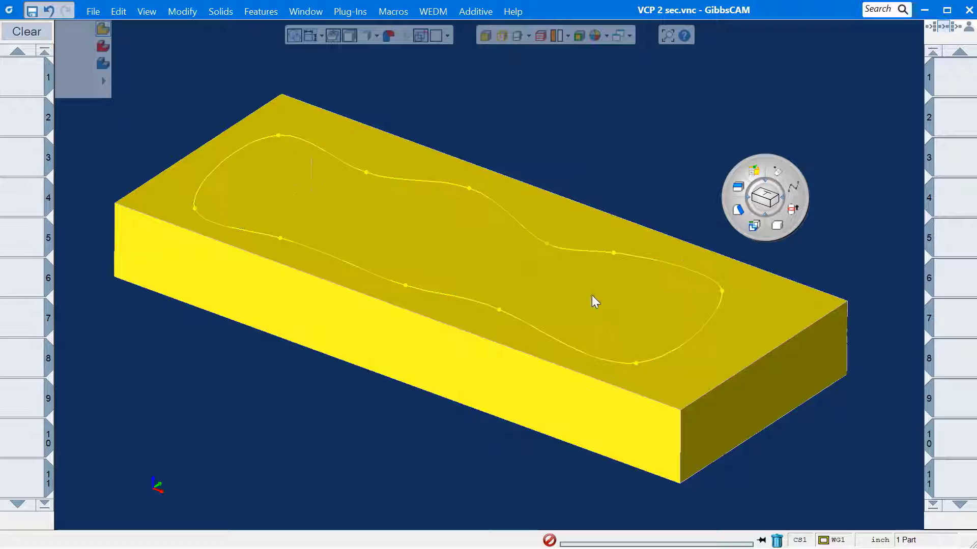
left_click(755, 227)
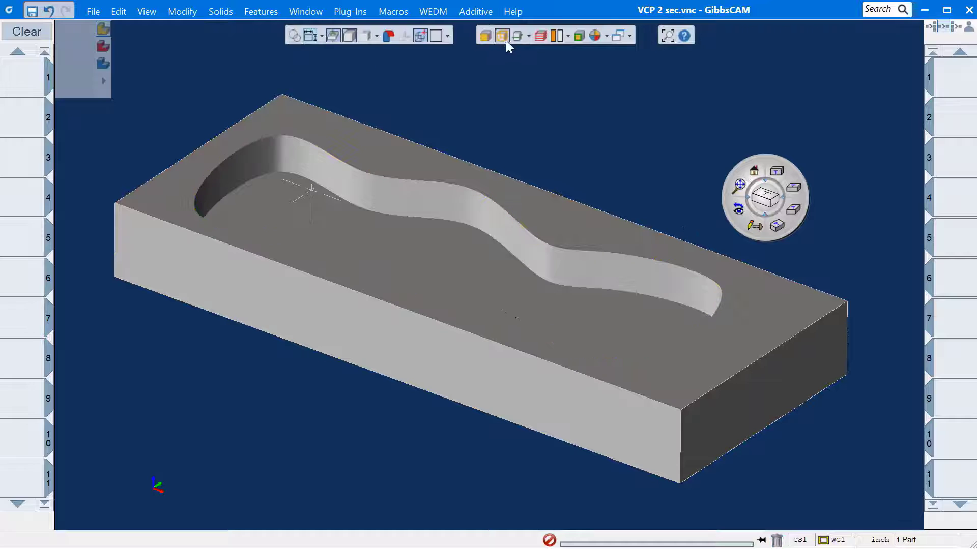
left_click(501, 36)
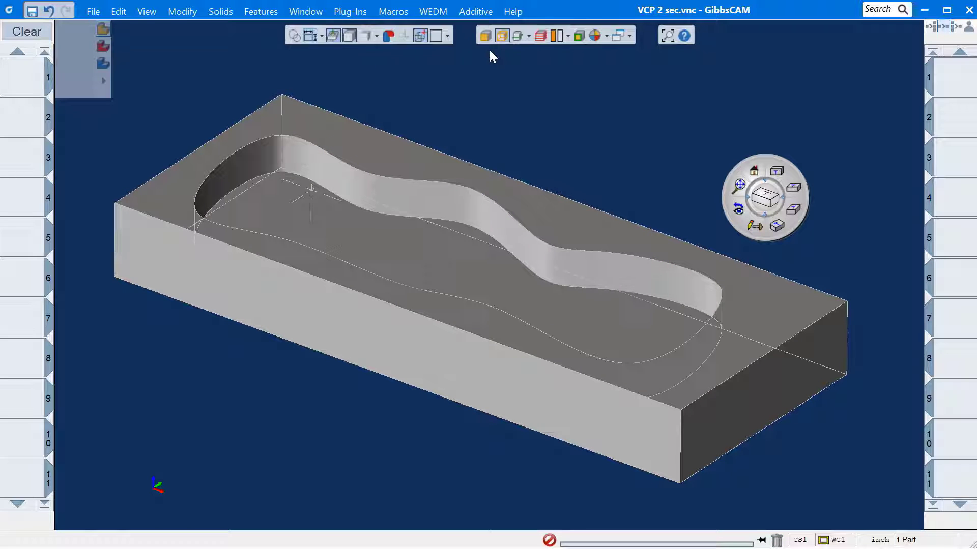
Draft the pocket wall by 5 degrees from its top edge loop
right_click(618, 271)
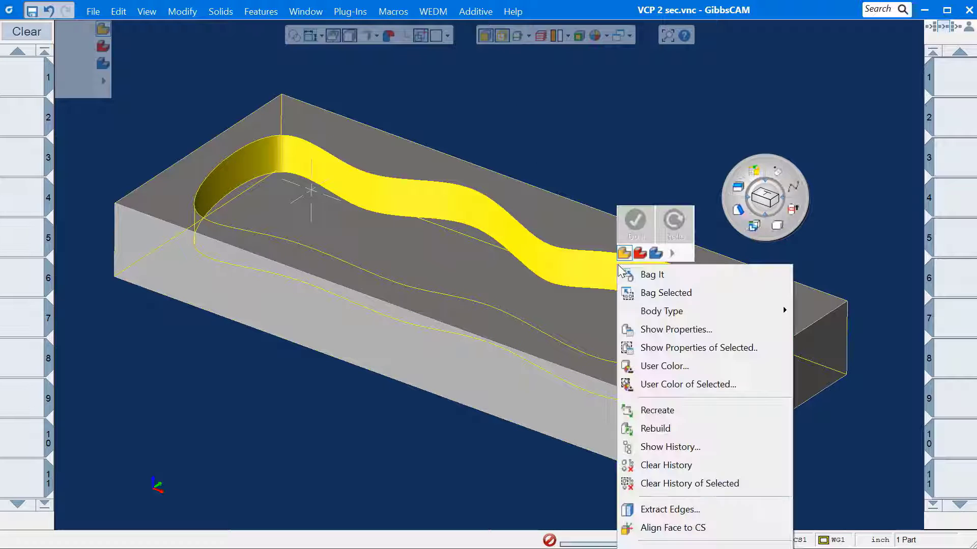
mouse_move(763, 546)
left_click(879, 407)
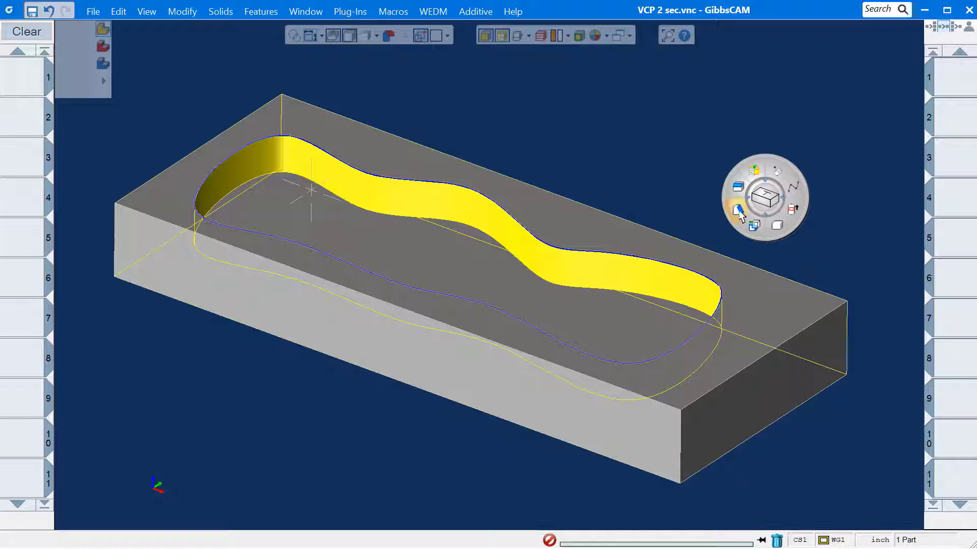
left_click(738, 210)
left_click(174, 366)
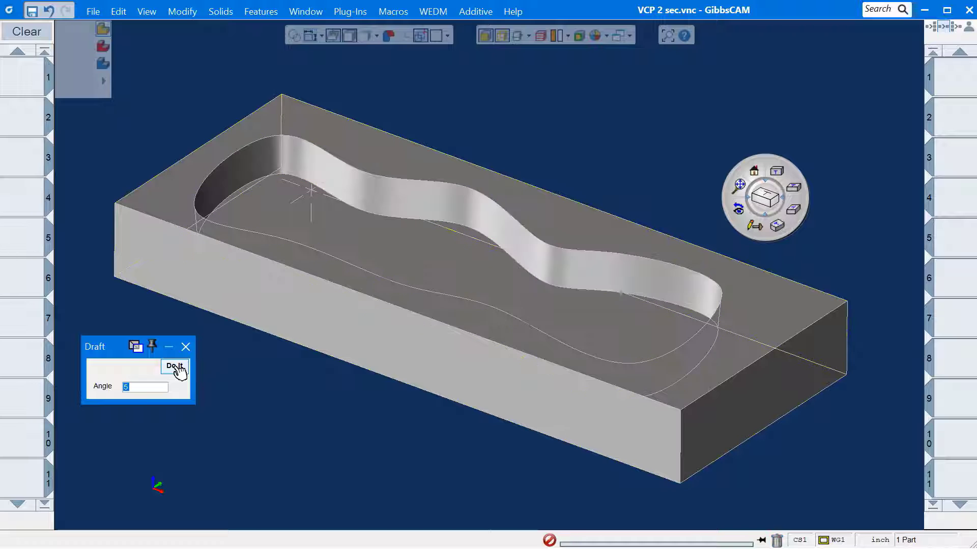
key("space")
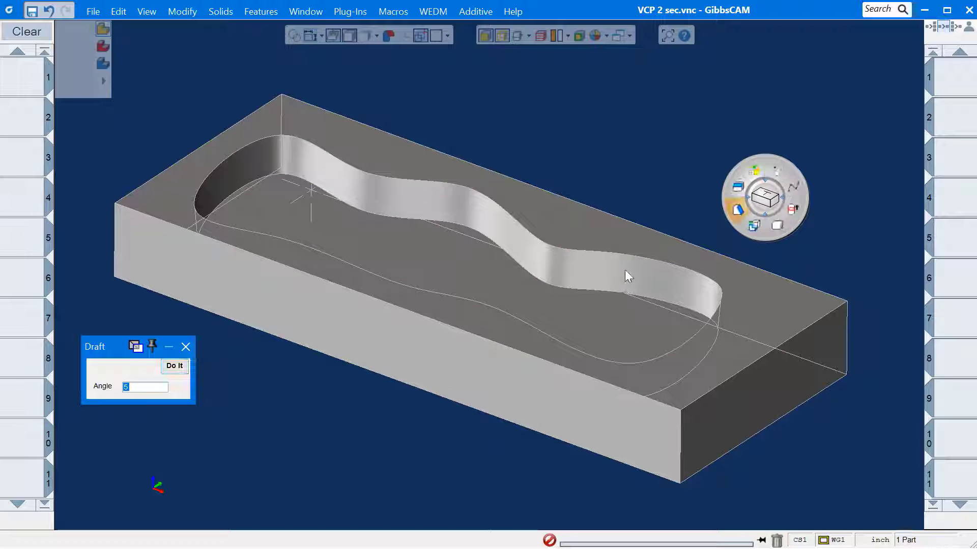
Round the pocket's bottom edge loop with a constant 0.5 radius
left_click(739, 188)
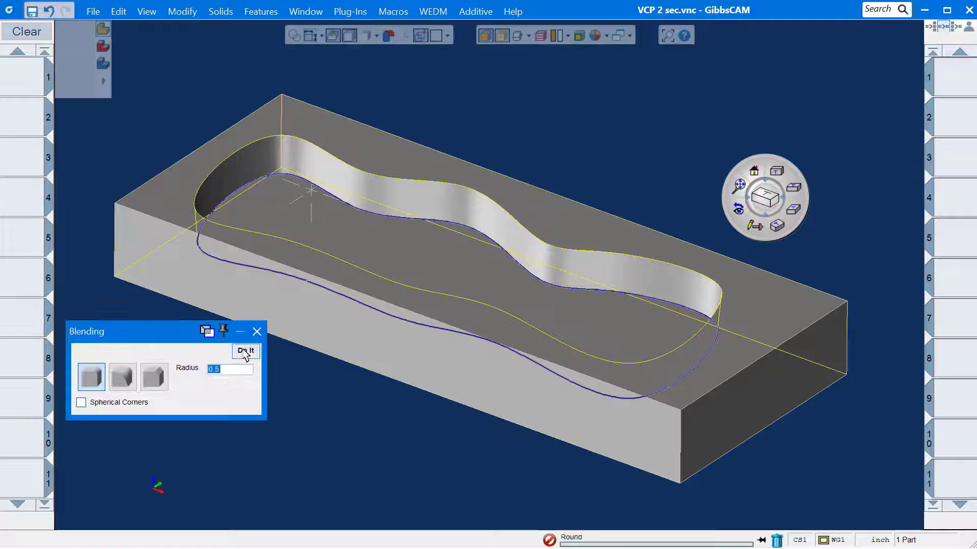
left_click(246, 352)
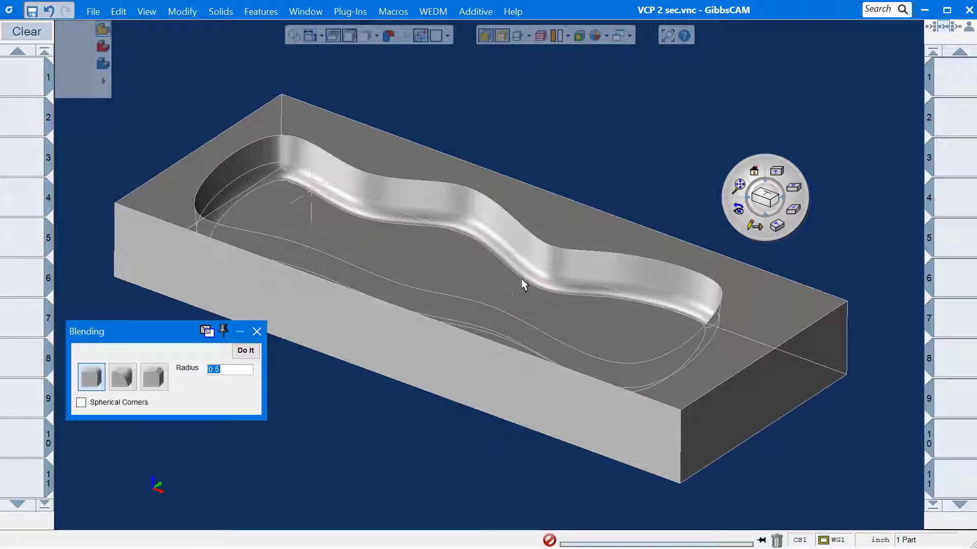
key("space")
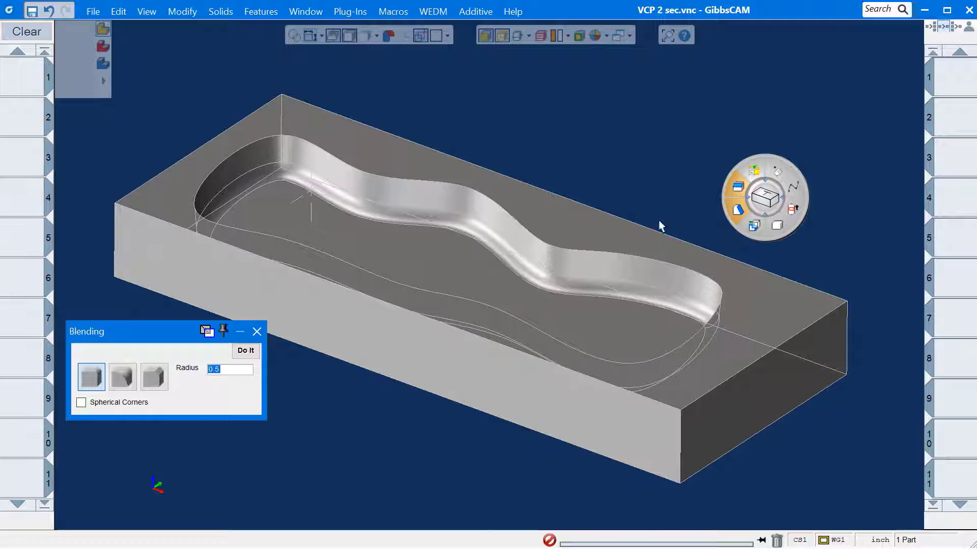
Load the process file Rough and Finish 1.5 Pocket.prc2 from the Techtip folder
left_click(754, 171)
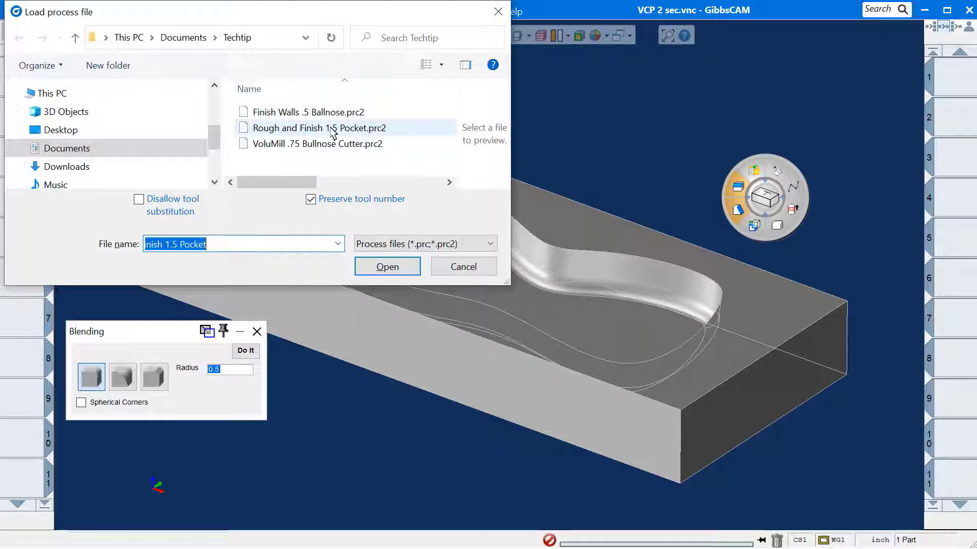
left_click(333, 134)
left_click(381, 266)
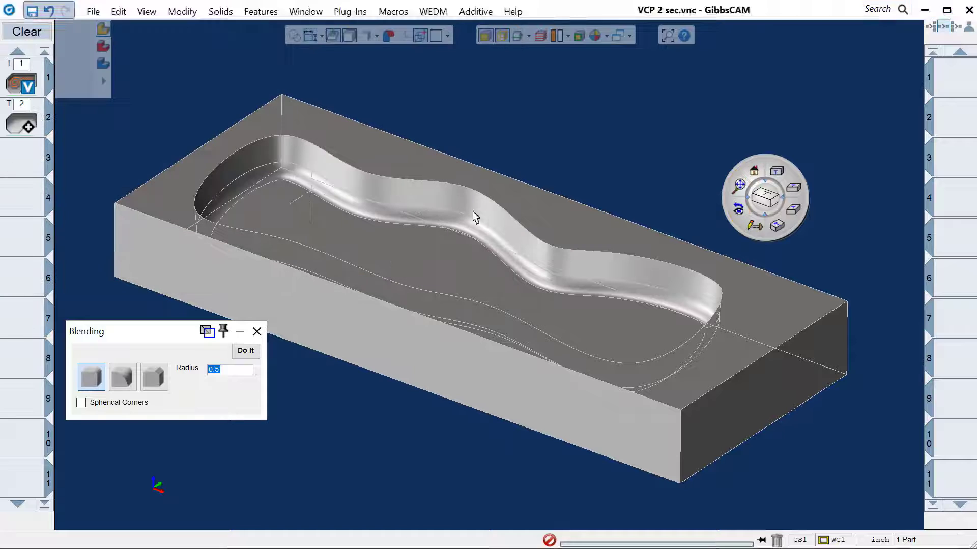
Generate the roughing and finishing operations on the pocketed solid and display their toolpaths in separate colors
left_click(432, 167)
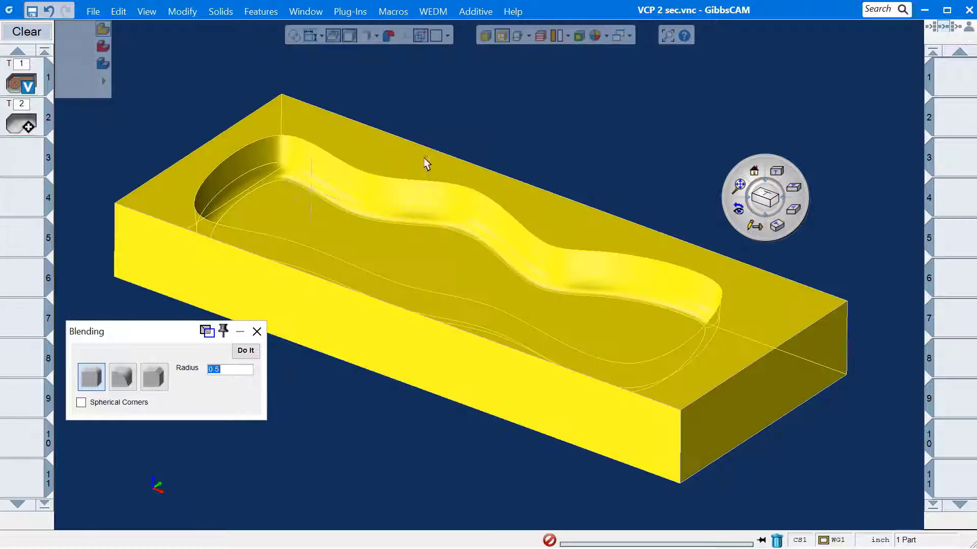
left_click(257, 331)
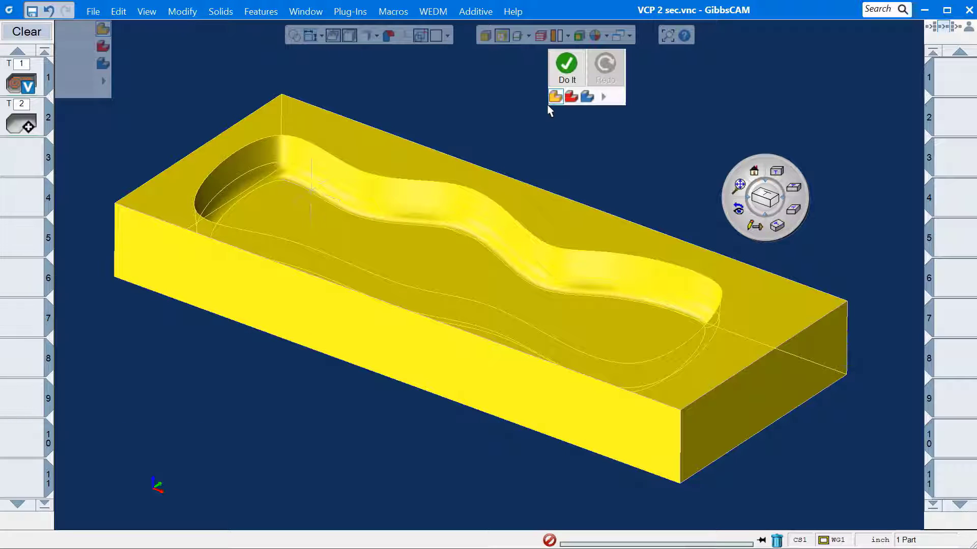
left_click(568, 64)
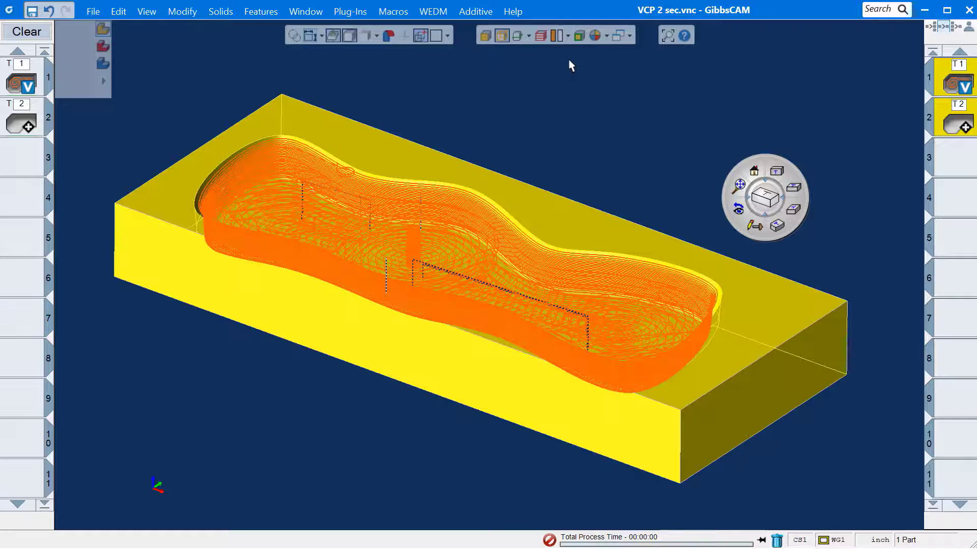
left_click(568, 36)
left_click(572, 72)
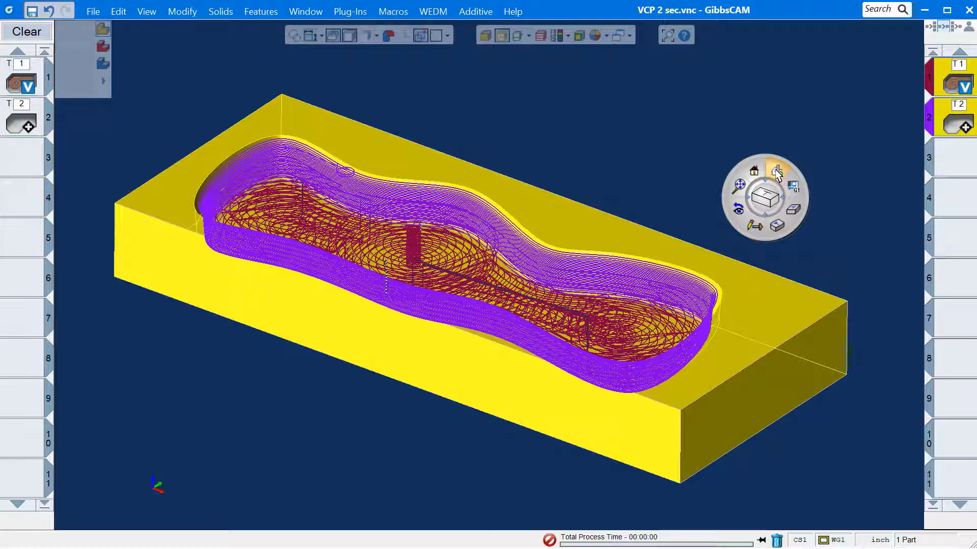
Simulate both pocket operations in Op Sim through to the finished cut, and leave the simulation
left_click(775, 170)
left_click(900, 498)
left_click_drag(846, 512, 958, 511)
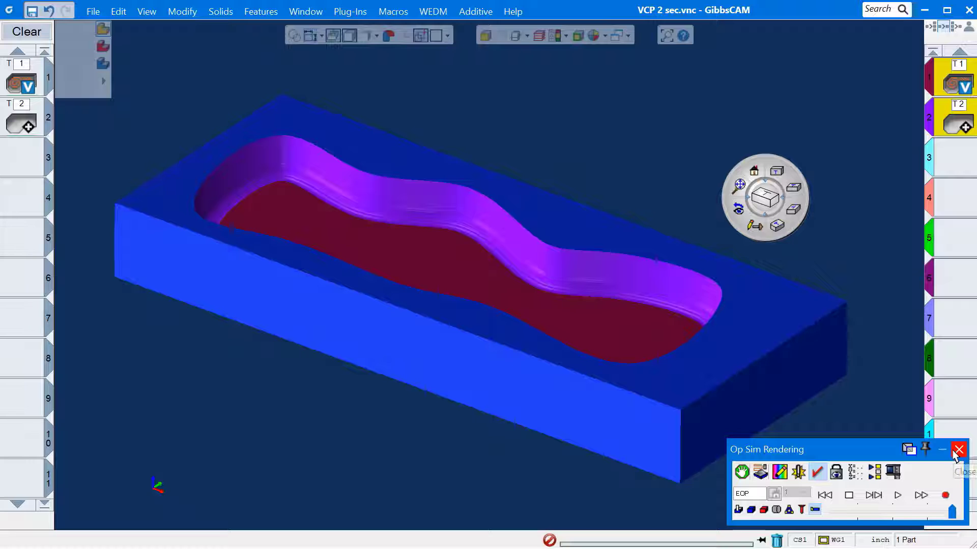
left_click(957, 453)
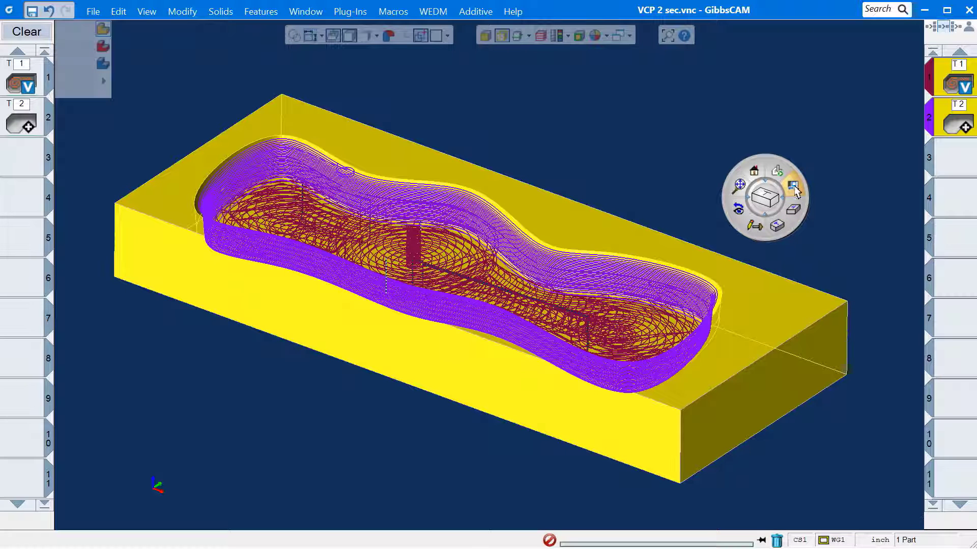
Post-process the operations with Generic Mill.pst into the output file VCP 7.NCF, and close the G-code editor and post processor
left_click(793, 189)
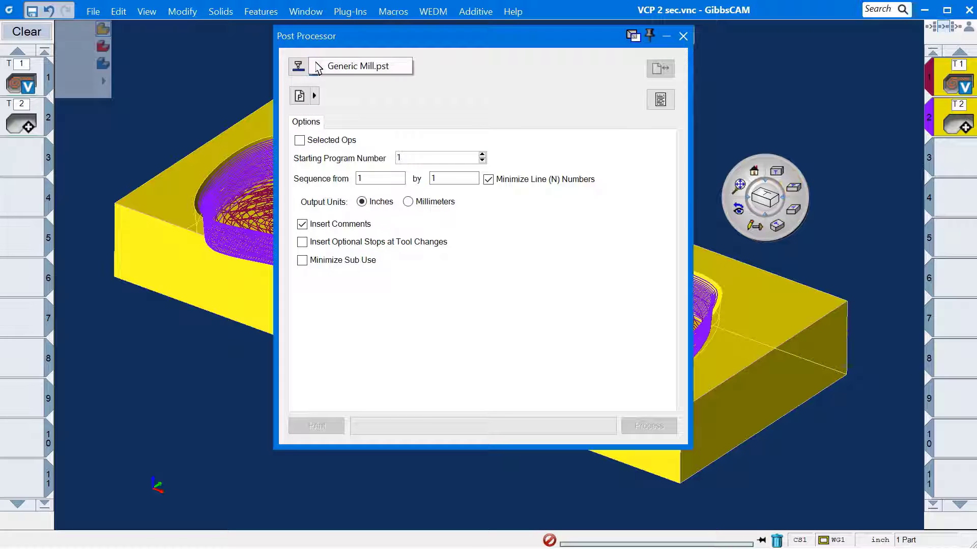
type("VCP")
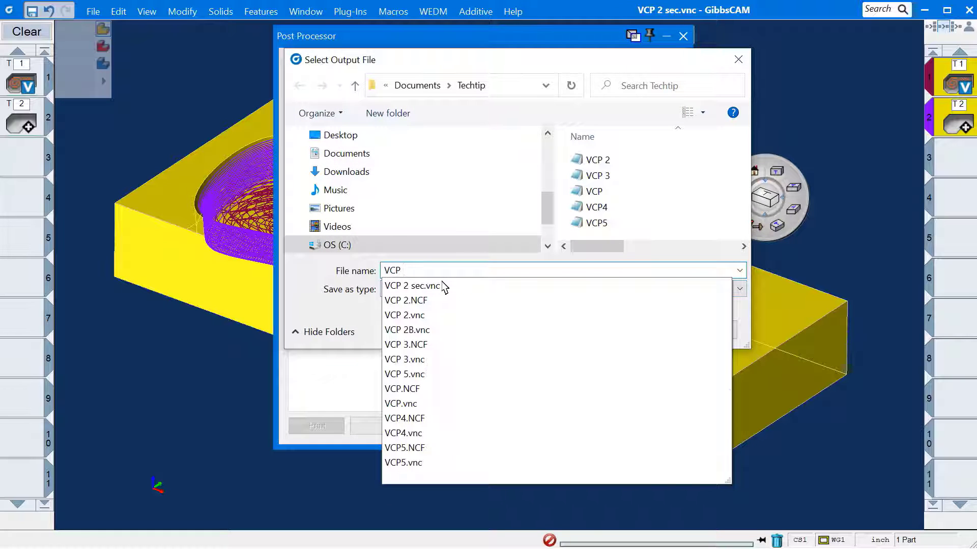
type(" 7")
left_click(649, 330)
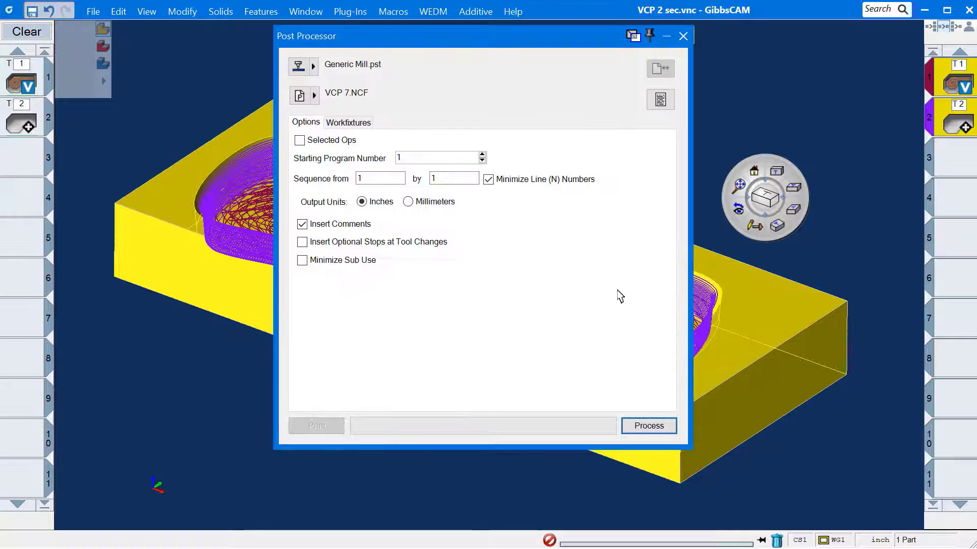
left_click(649, 428)
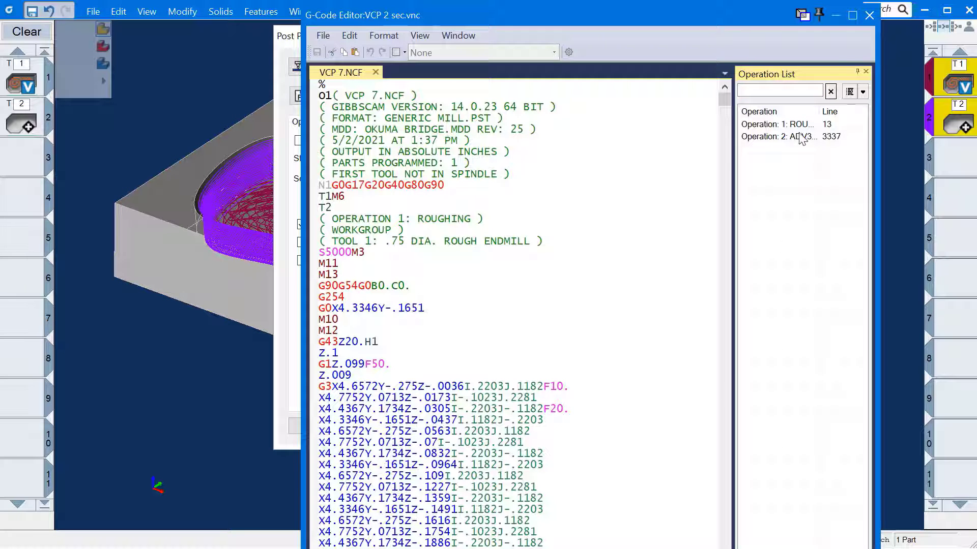
left_click(869, 14)
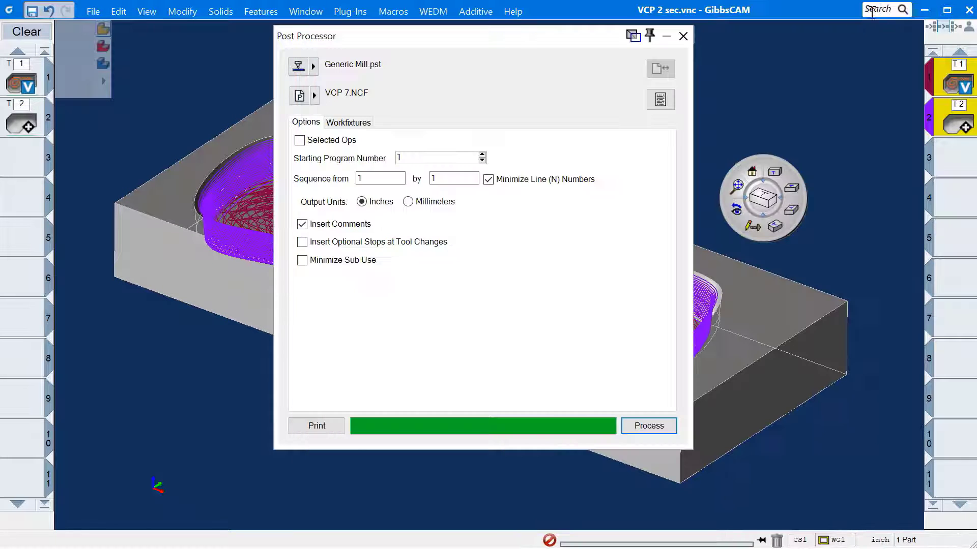
left_click(683, 36)
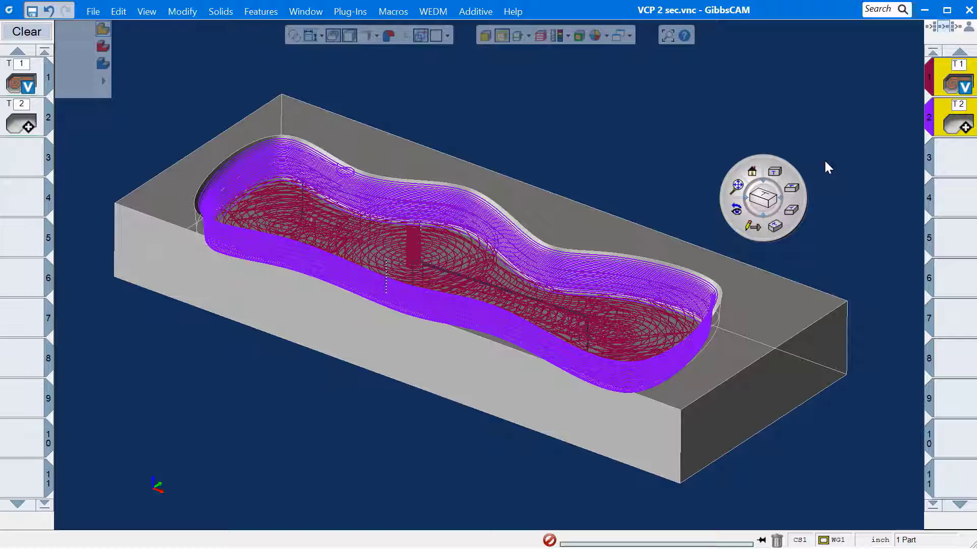
Examine the part and toolpaths in the top, front, side and isometric views and their opposite views using the trackball
left_click(772, 170)
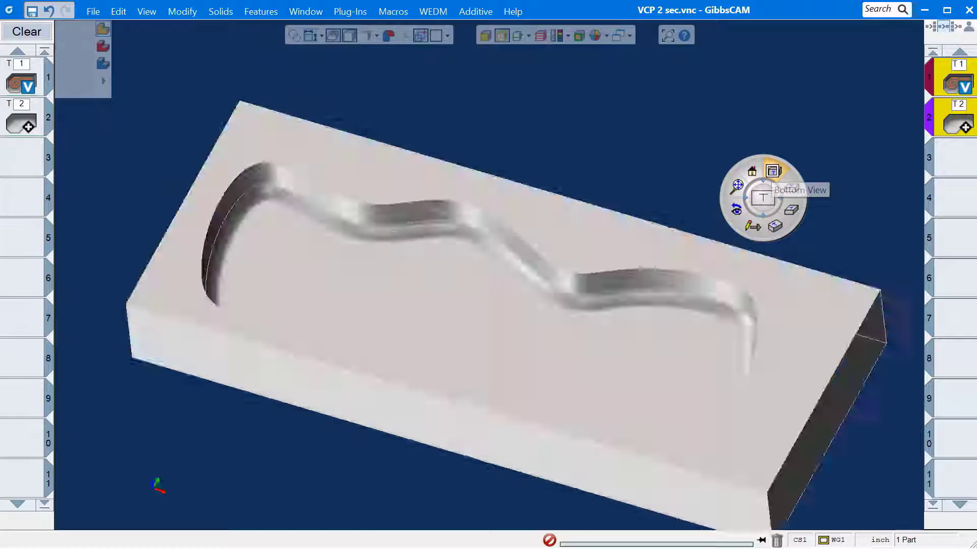
left_click(773, 171)
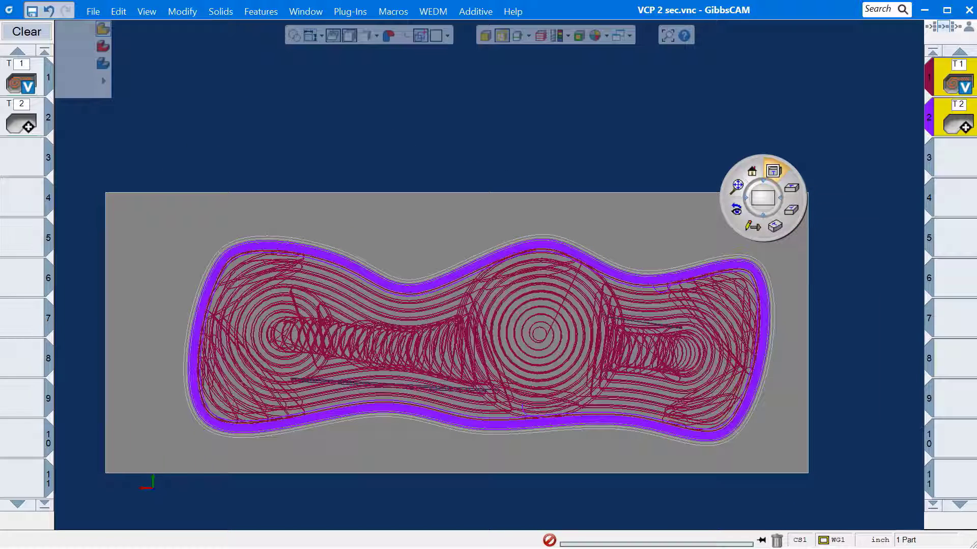
left_click(792, 190)
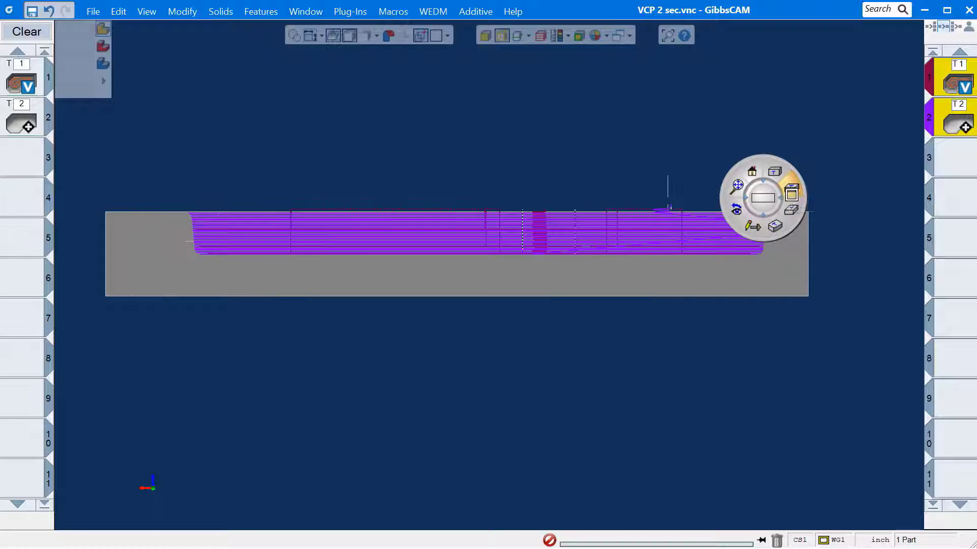
left_click(791, 210)
left_click(774, 228)
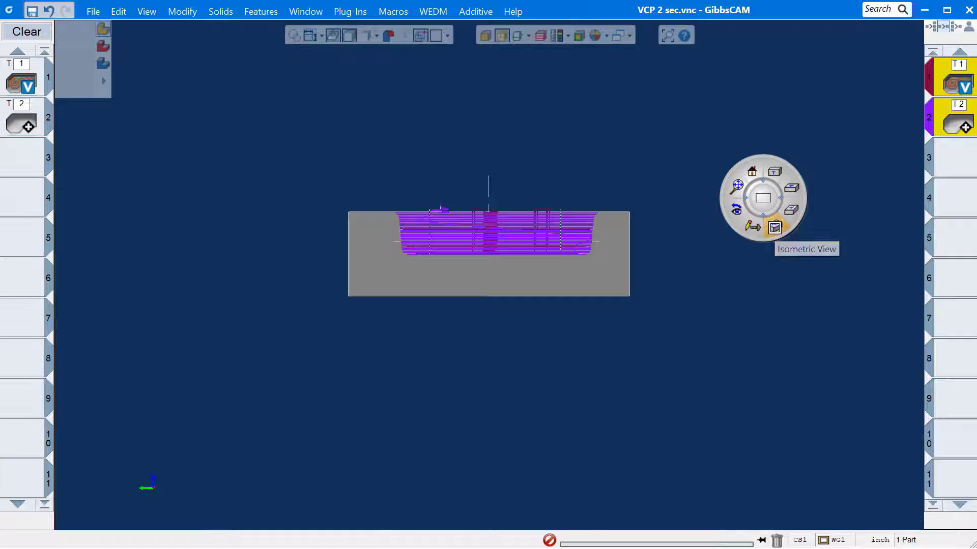
left_click(775, 229)
left_click(775, 229)
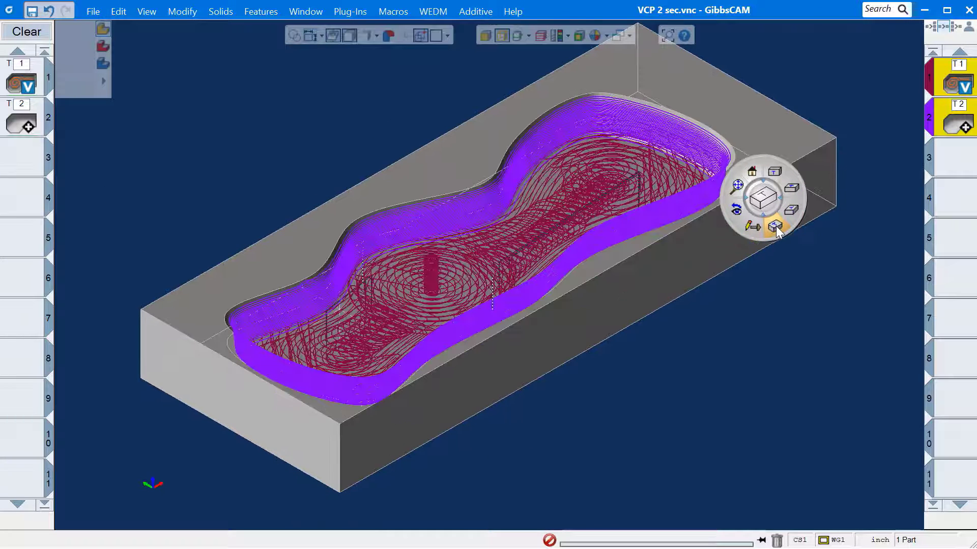
left_click(774, 172)
left_click(774, 172)
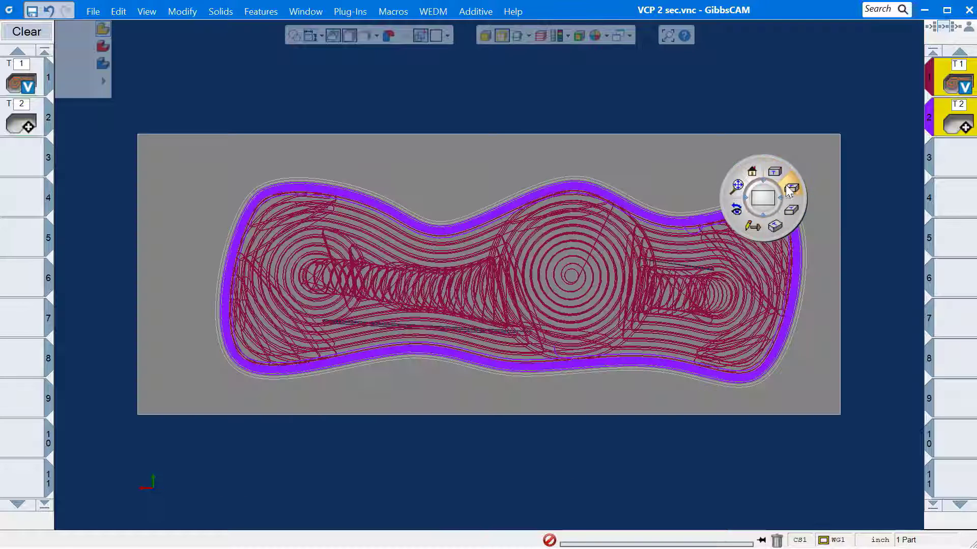
left_click(792, 197)
left_click(791, 210)
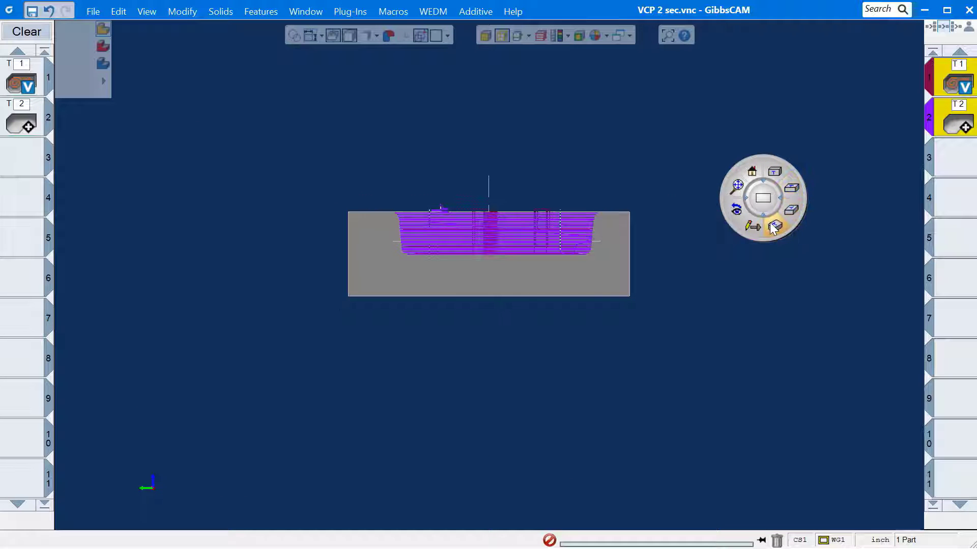
left_click(774, 228)
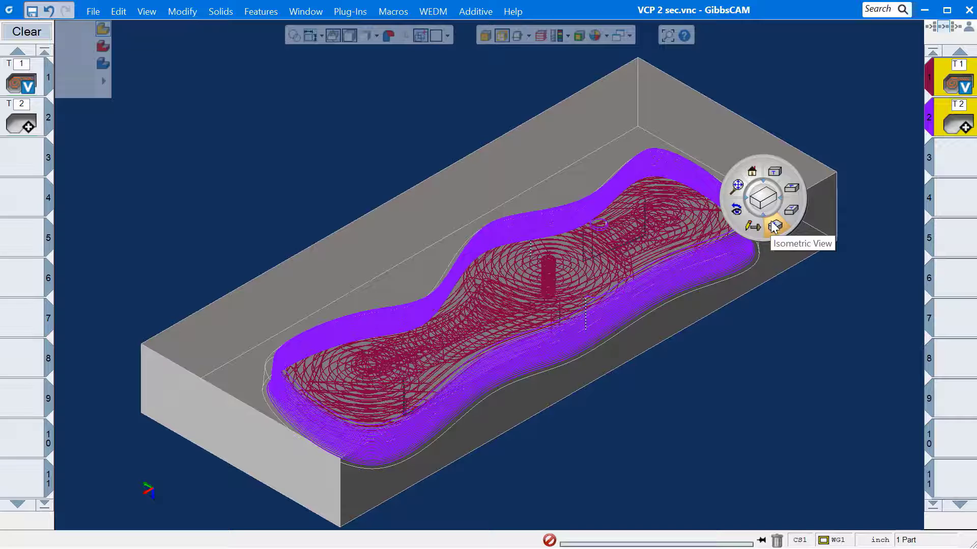
left_click(774, 228)
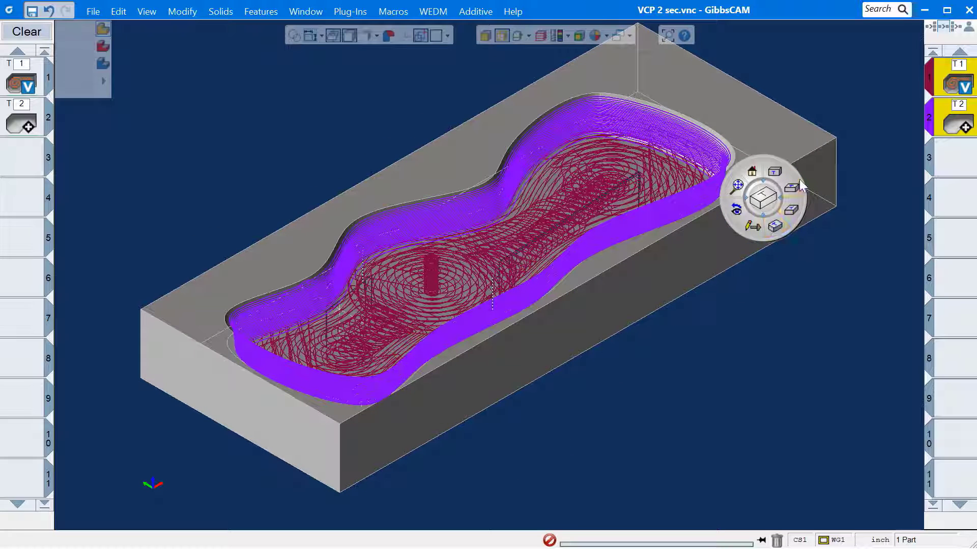